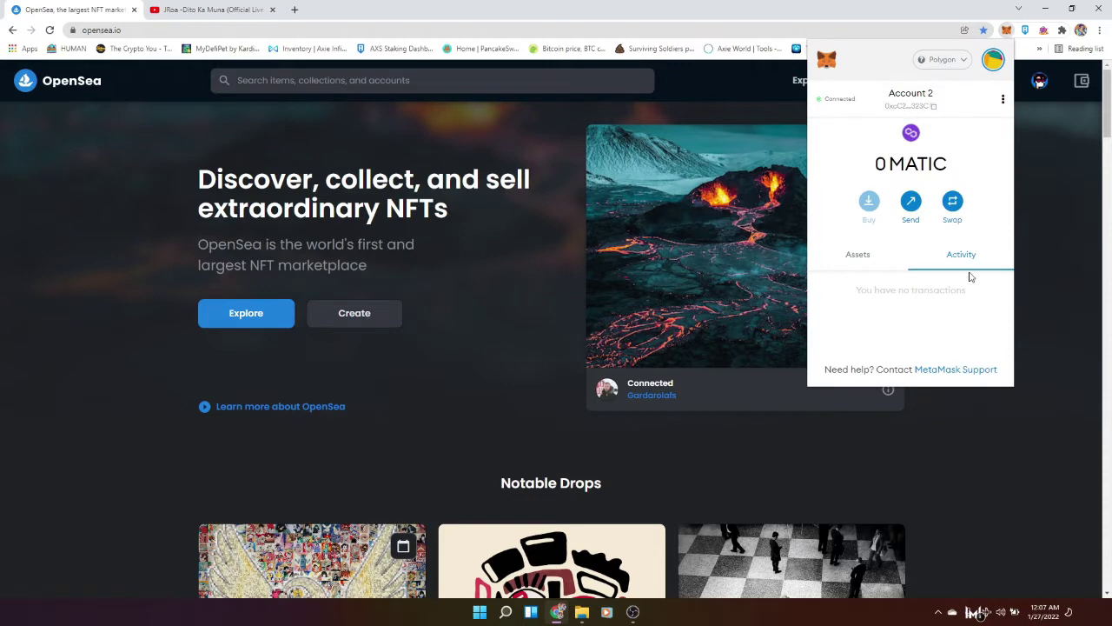
- Dismiss the wallet pop-up and open the page for creating a new NFT item
click(1035, 196)
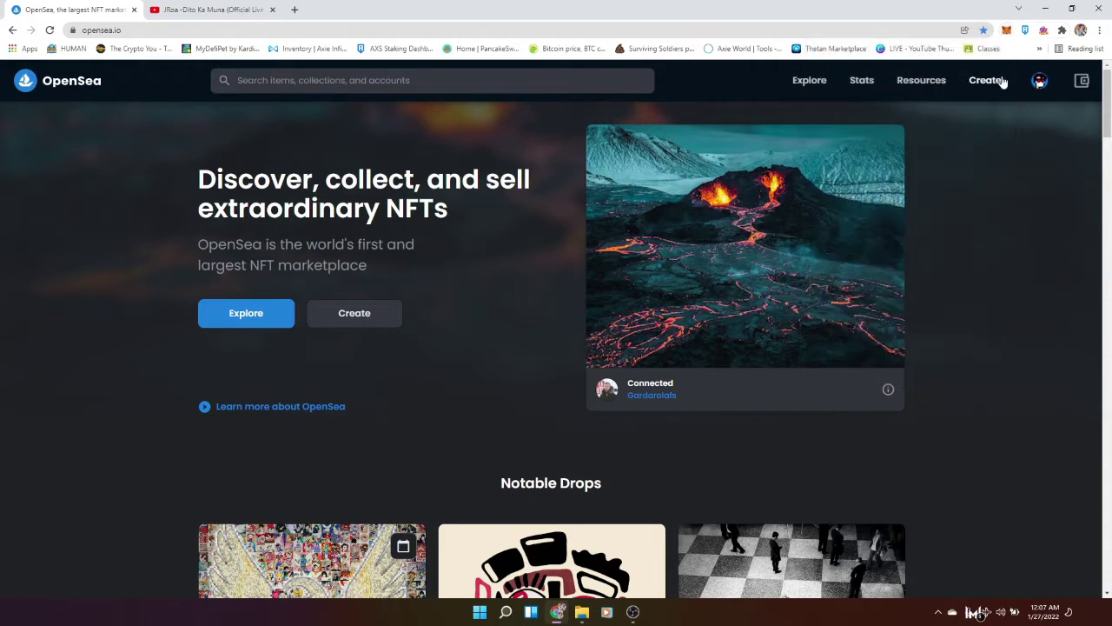
mouse_move(1019, 91)
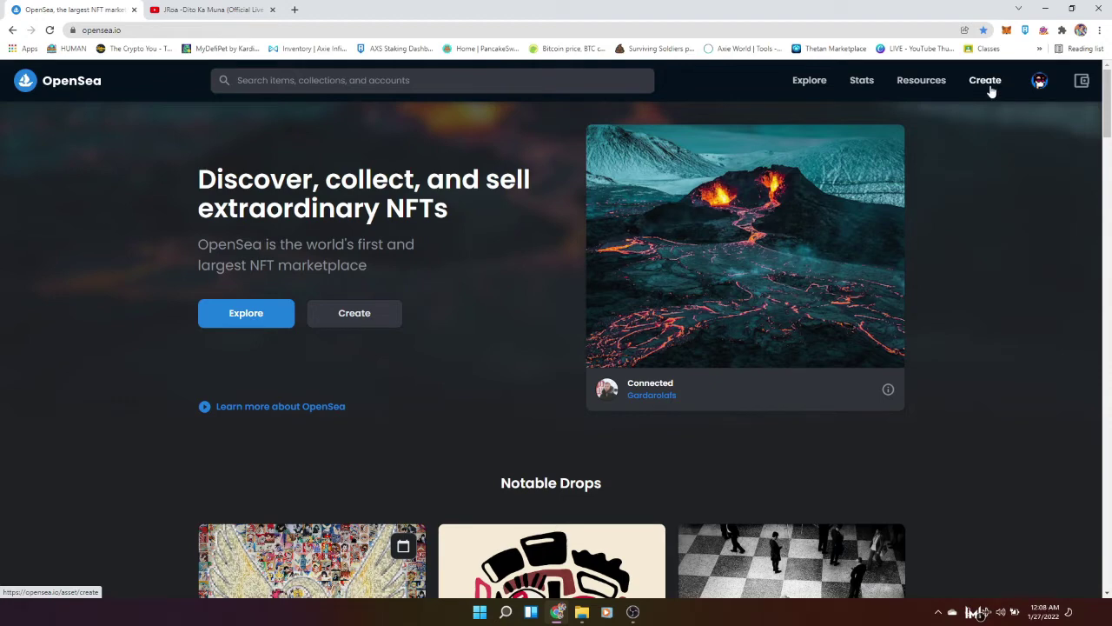
click(991, 87)
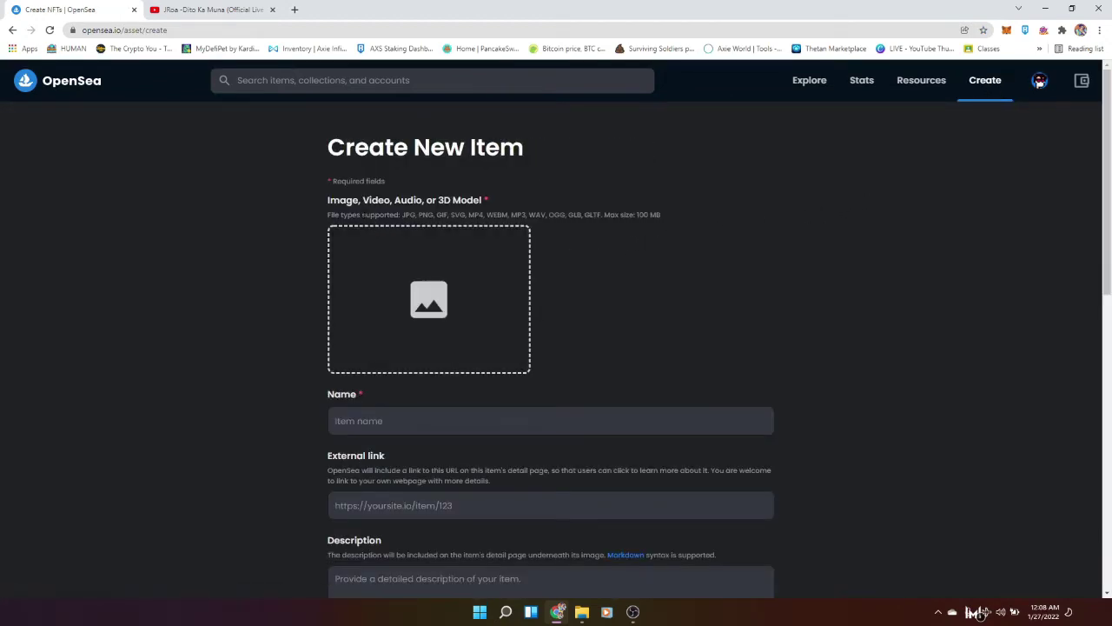
- Upload the portrait with the red background from the Documents folder as the item's media and name the item "Waiian"
click(430, 296)
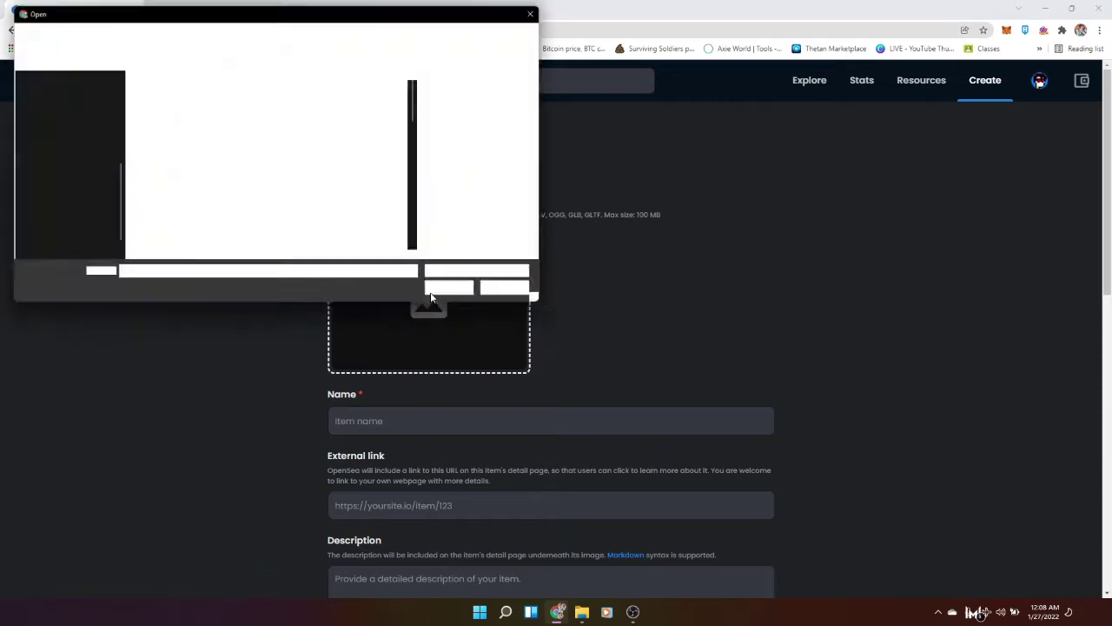
click(387, 244)
scroll(388, 245, down, 2)
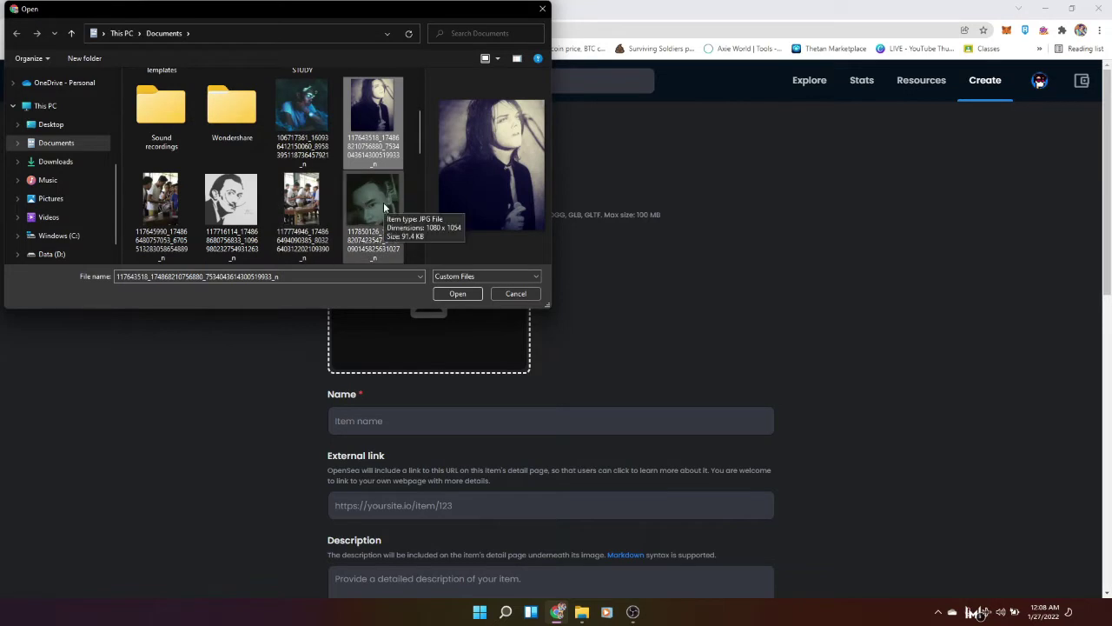
scroll(419, 160, down, 1)
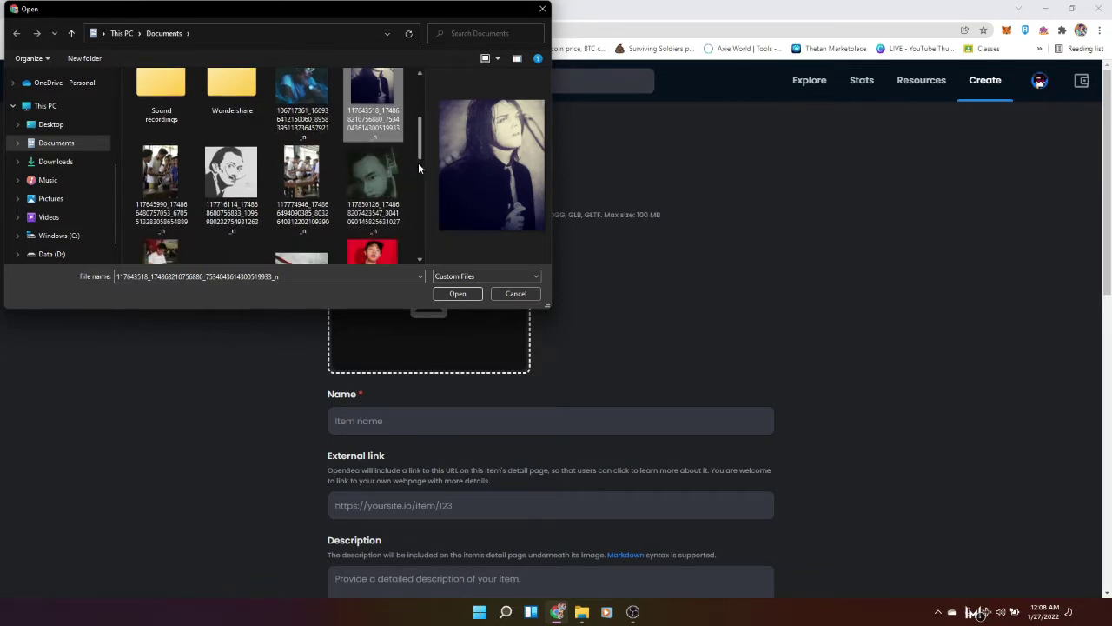
click(372, 252)
click(468, 294)
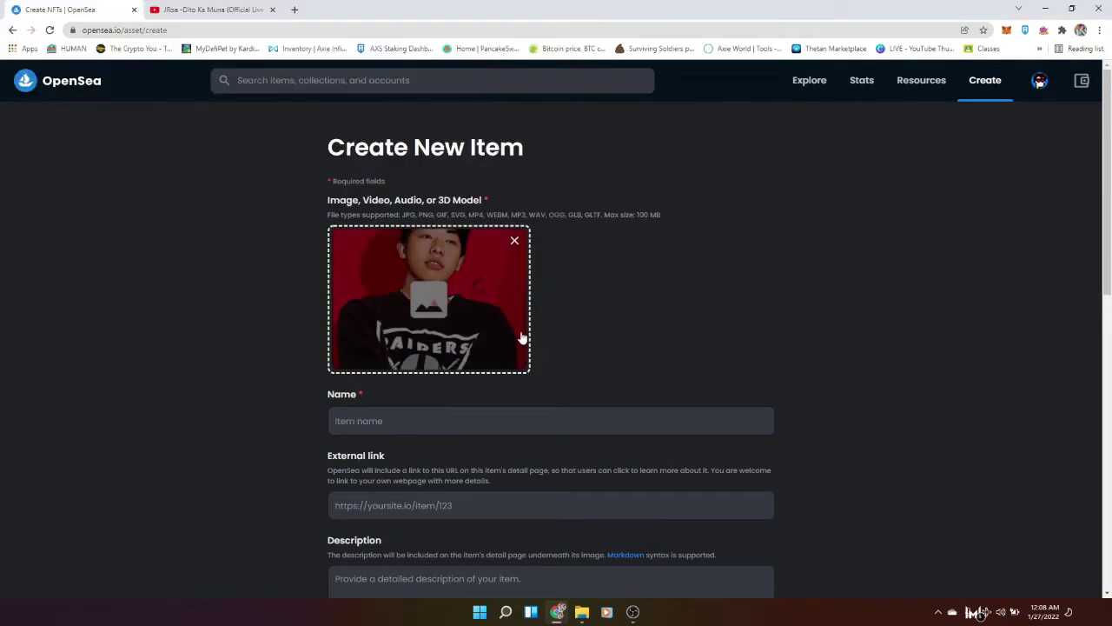
click(495, 419)
text(Wailan)
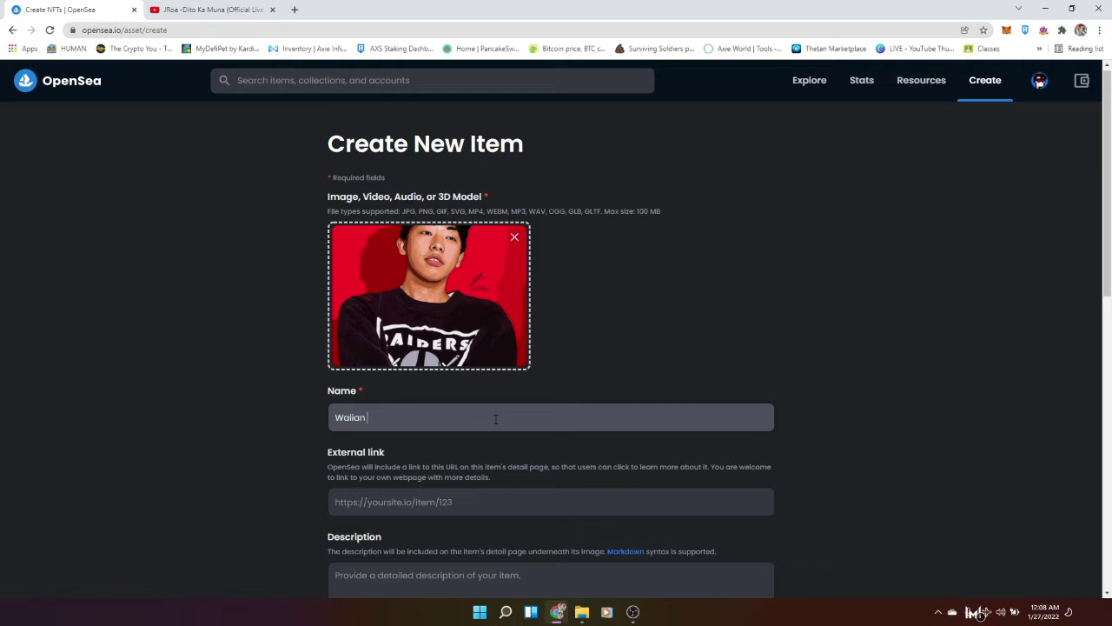
scroll(414, 349, down, 2)
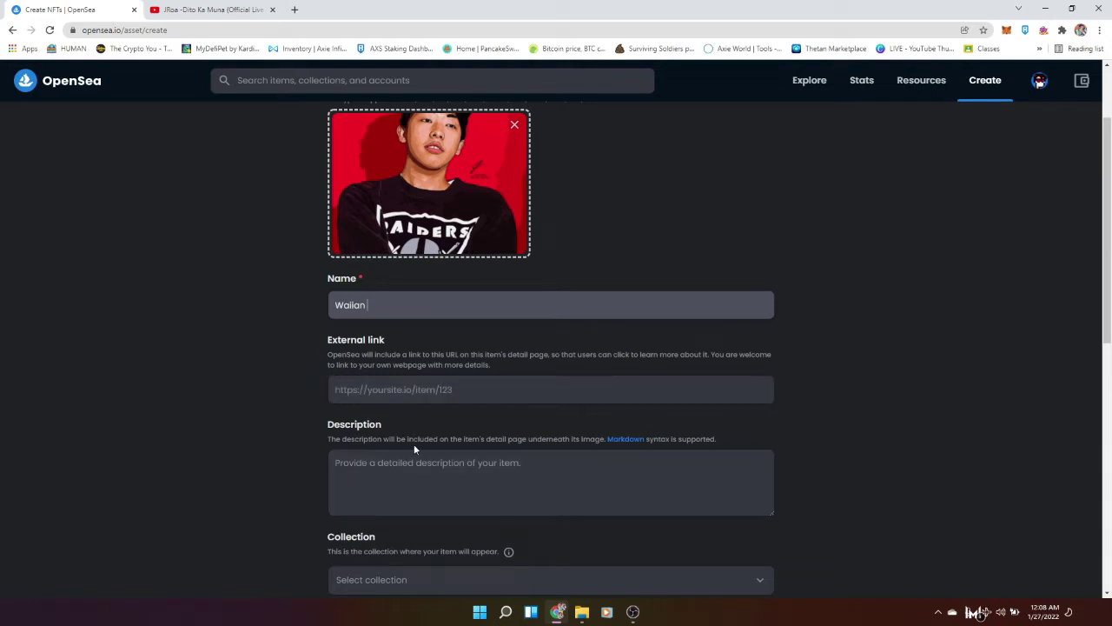
scroll(414, 446, down, 3)
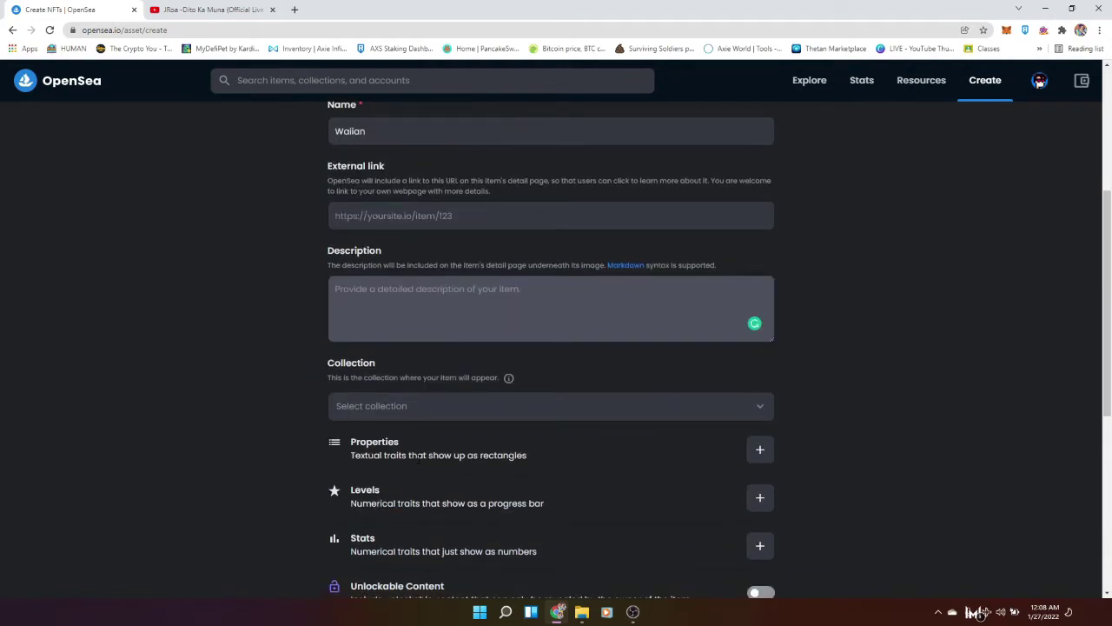
text(kjljlj)
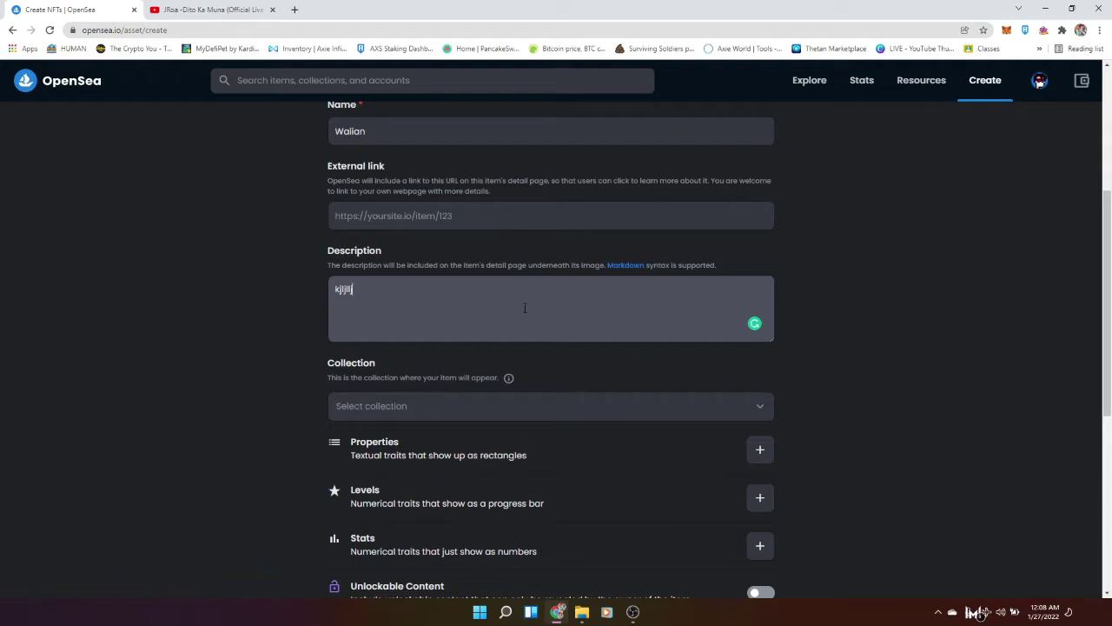
drag(449, 293, 227, 288)
key(BackSpace)
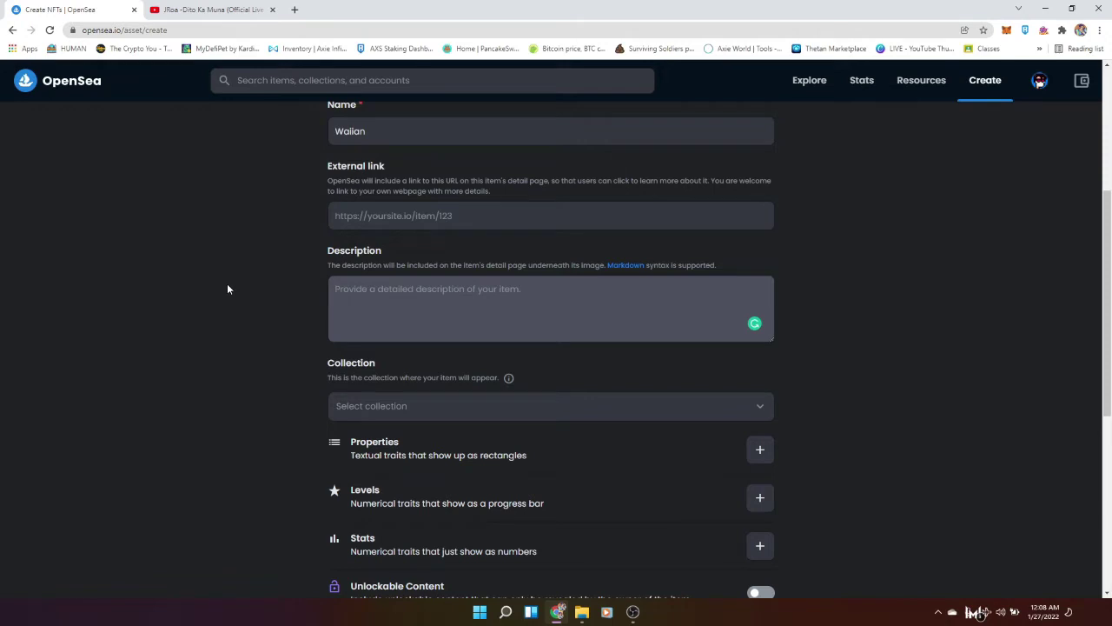
- Add a property of type "Rapper" with the name "Waiian" to the item and save it
scroll(417, 329, down, 2)
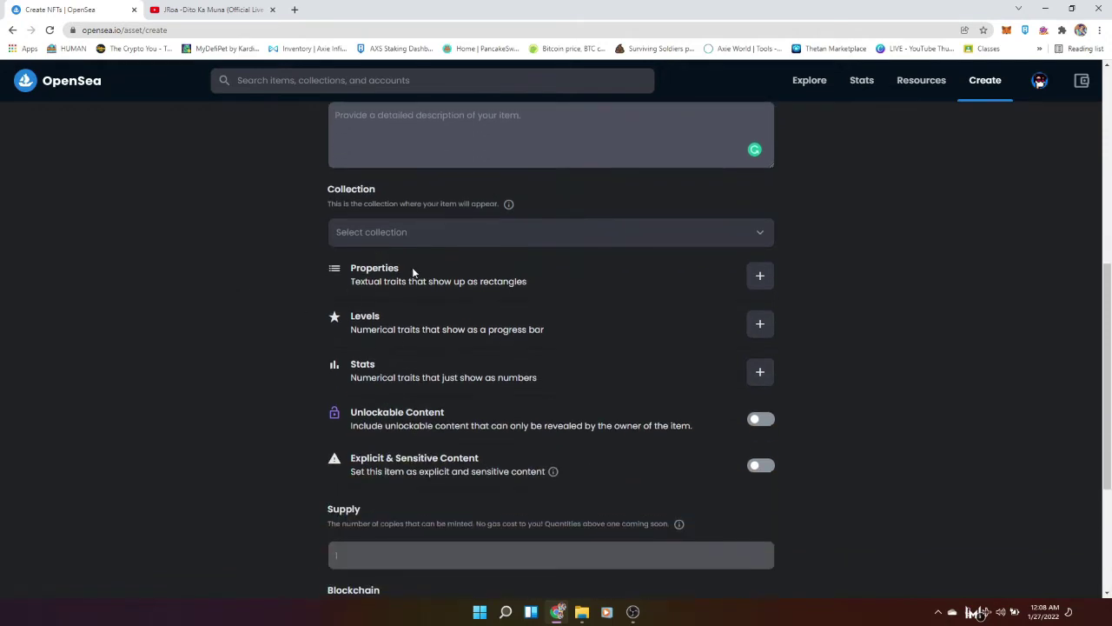
click(760, 276)
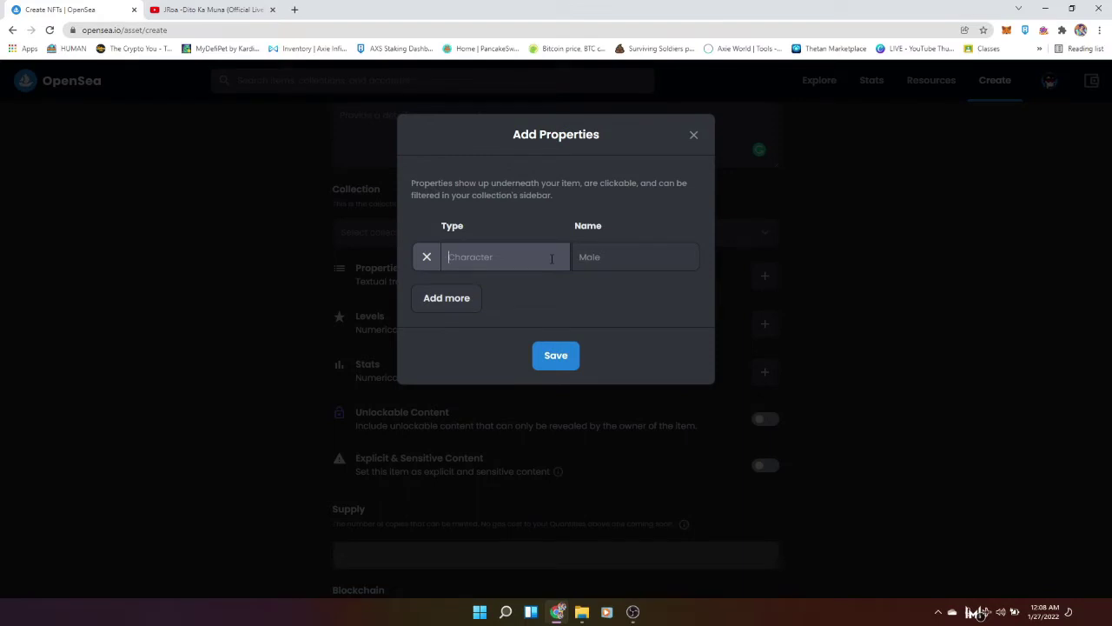
text(Rapper)
click(643, 268)
text(Wailan)
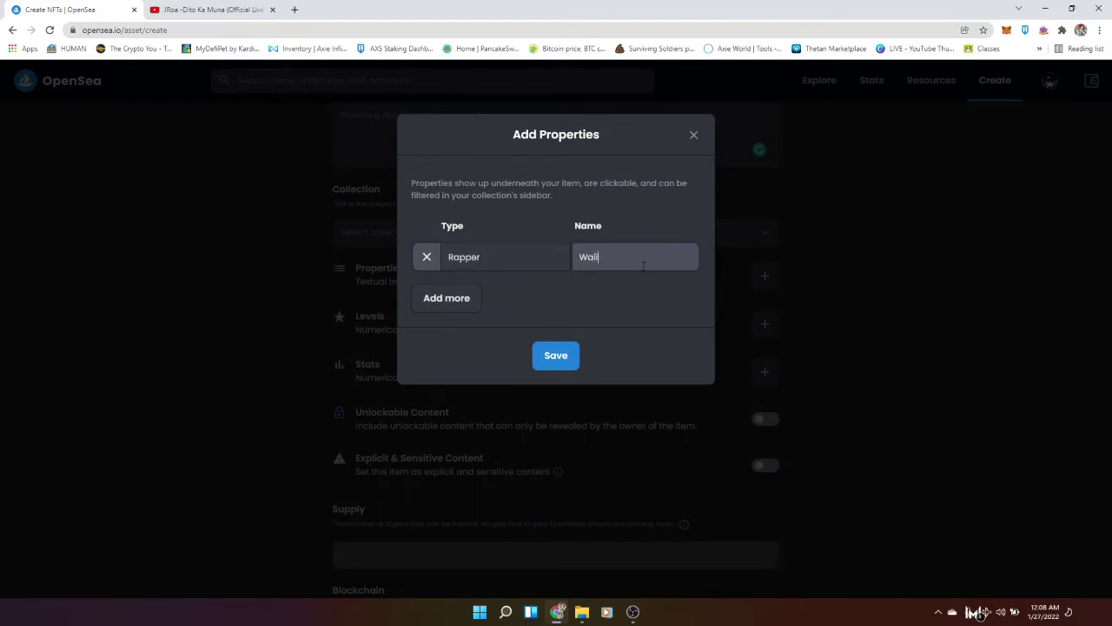
click(561, 363)
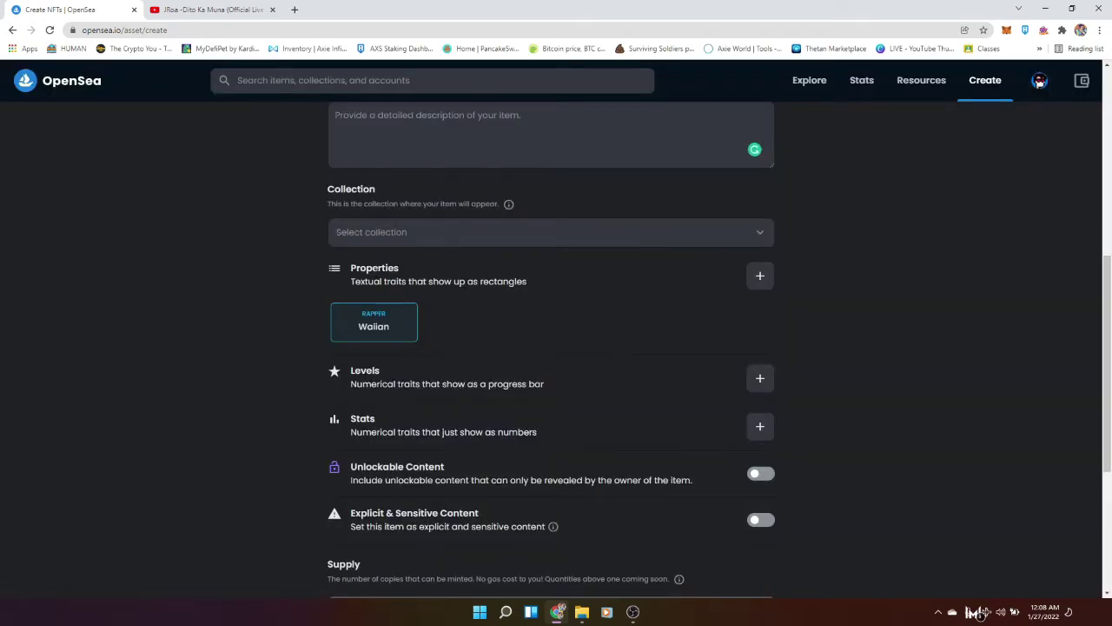
- Examine the name and value fields offered for Levels and Stats, leaving both without adding any traits
scroll(441, 354, down, 1)
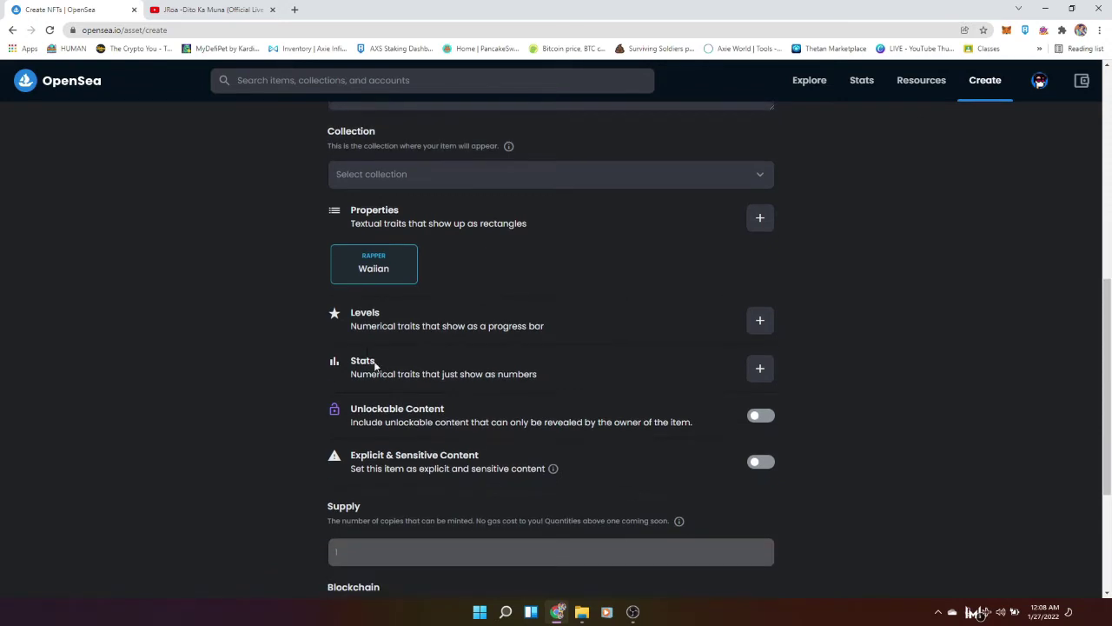
click(761, 323)
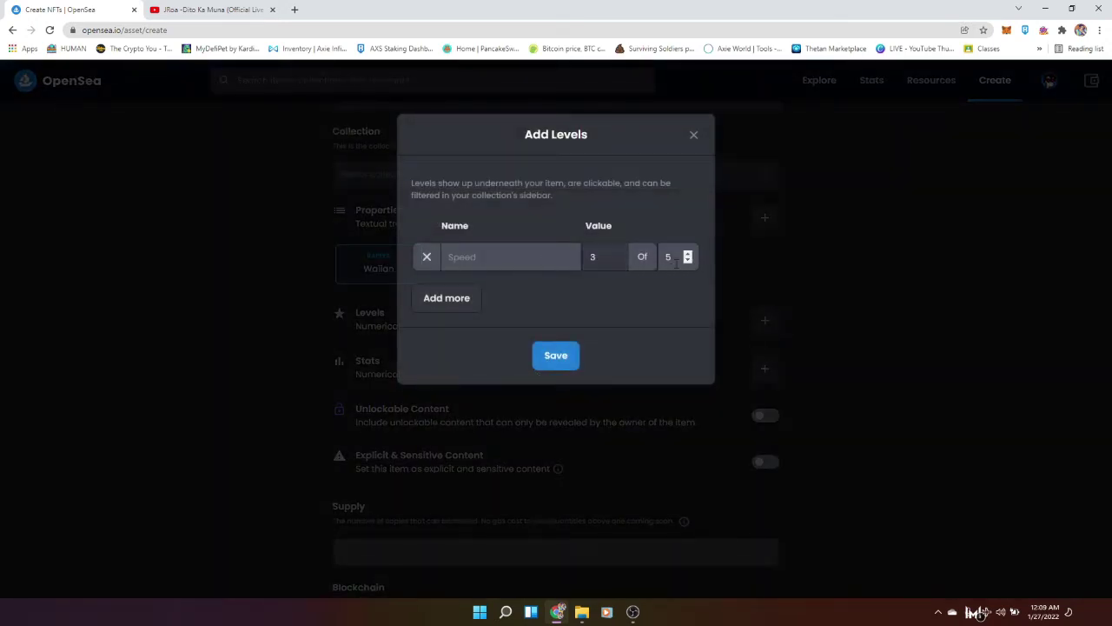
click(693, 135)
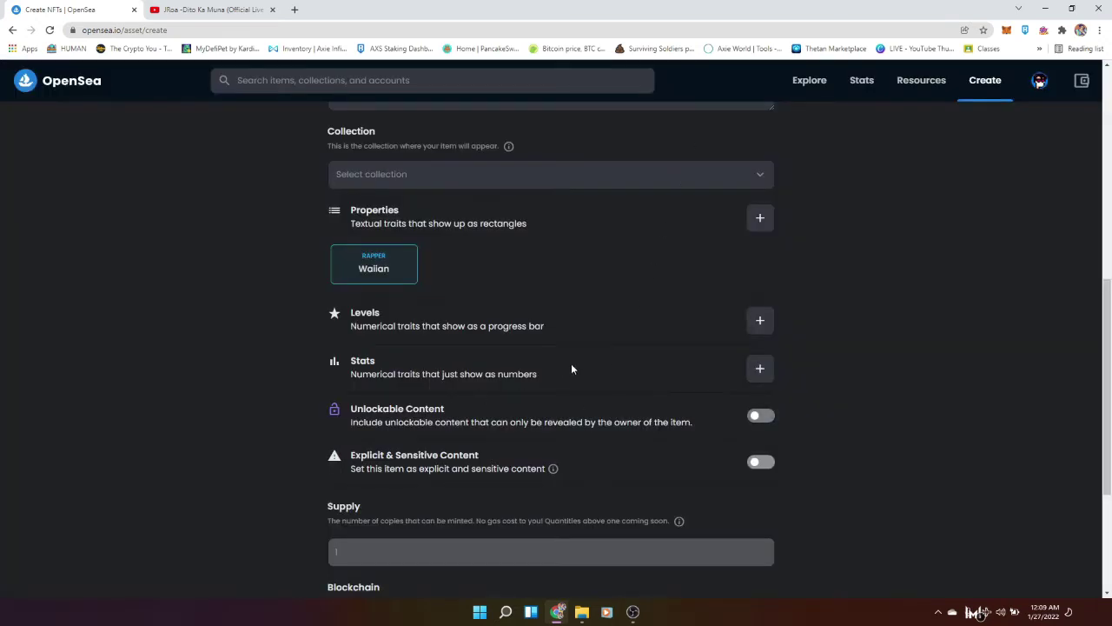
click(755, 373)
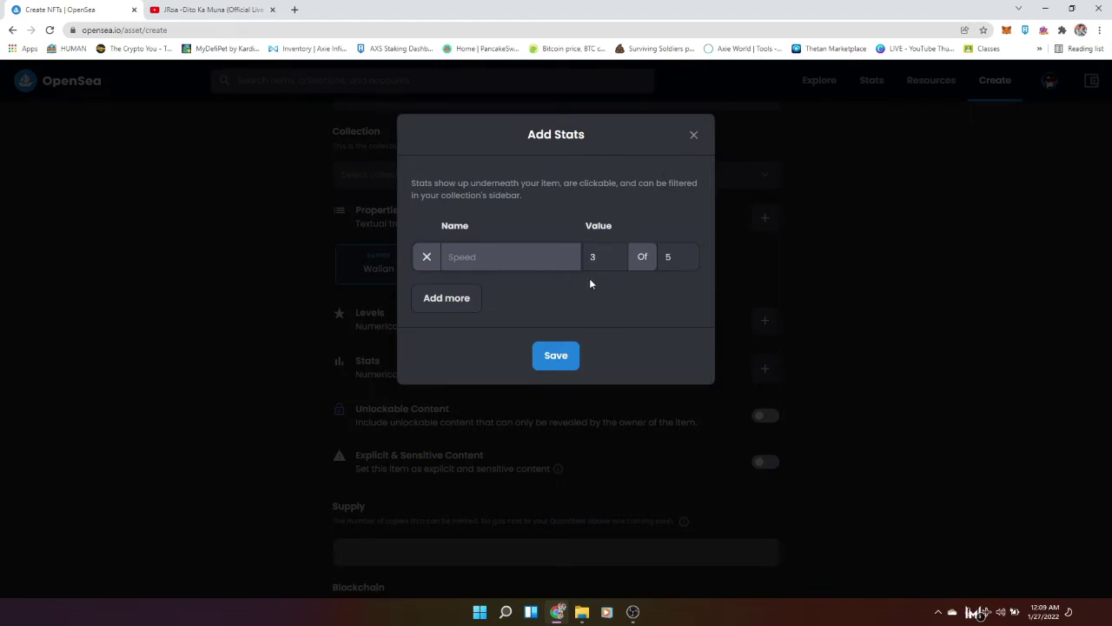
click(693, 136)
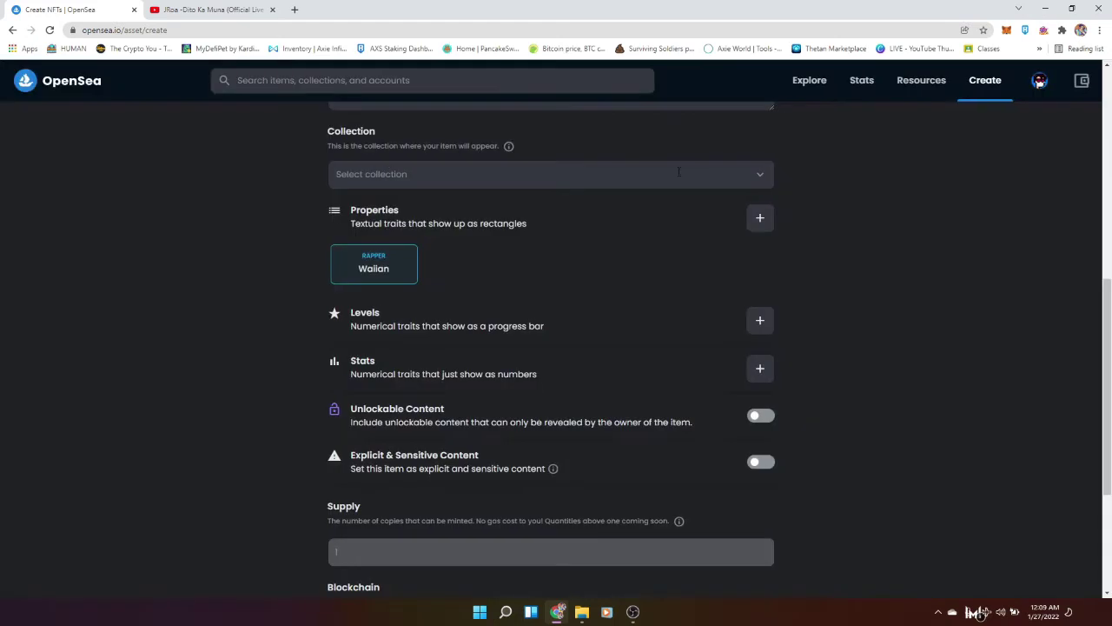
- Enable Unlockable Content to view its content field, and disable it again
scroll(464, 441, down, 1)
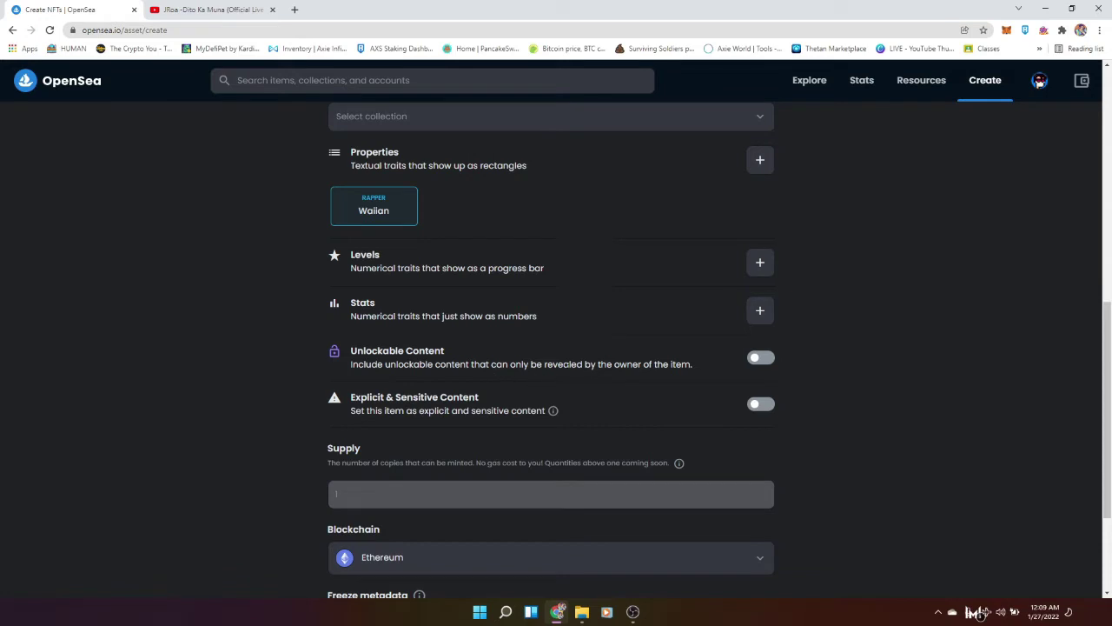
click(760, 357)
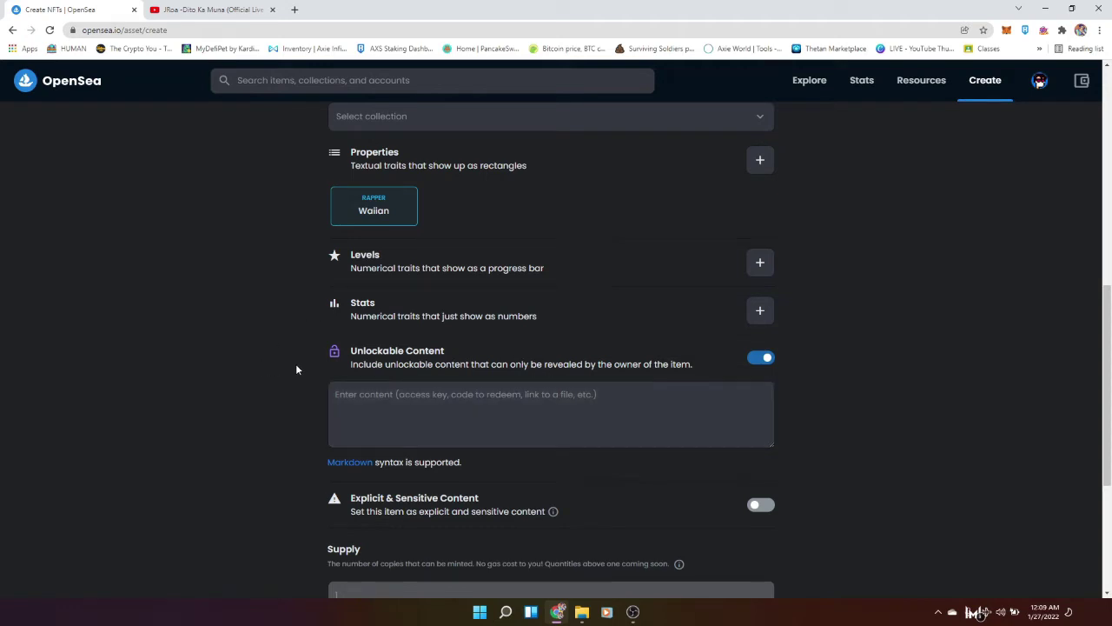
click(758, 364)
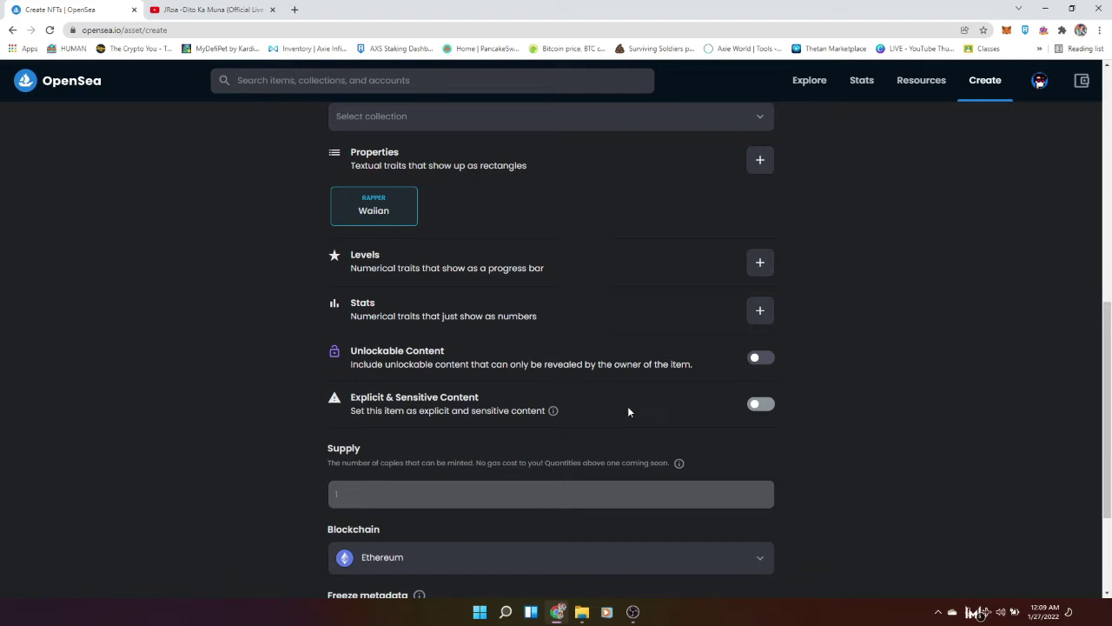
- Set the item's blockchain to Polygon and create the item
scroll(627, 406, down, 1)
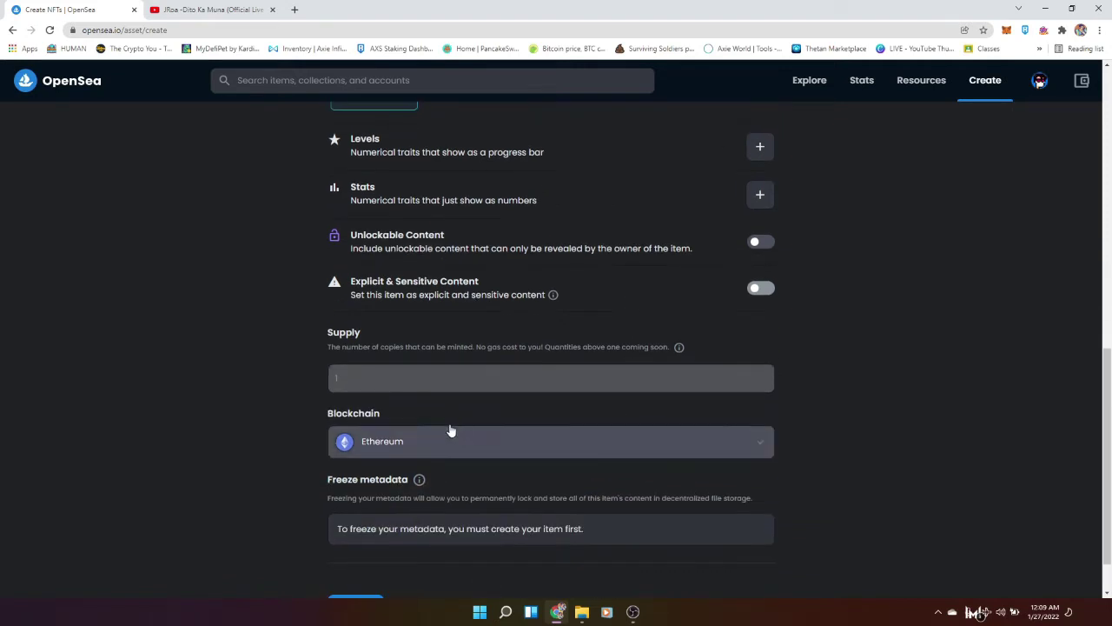
click(471, 377)
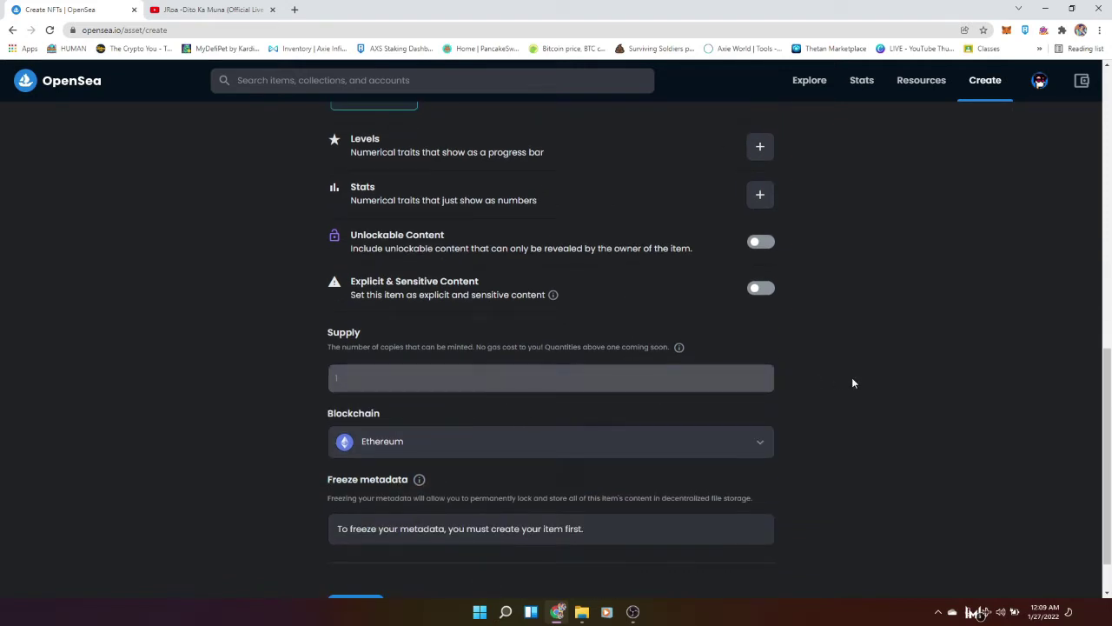
scroll(660, 420, down, 1)
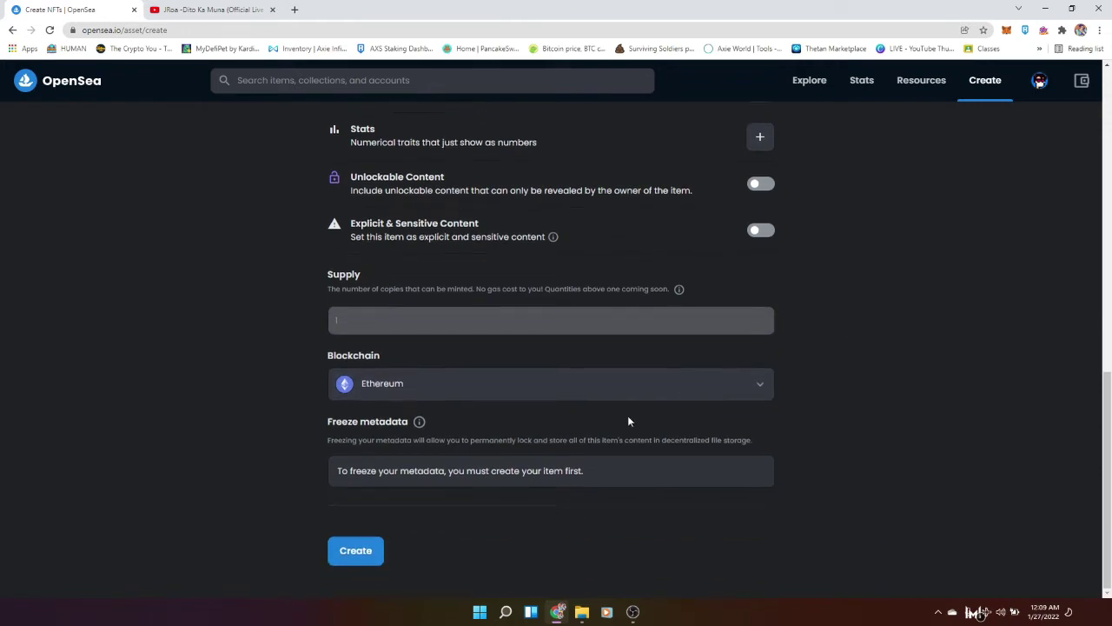
click(523, 389)
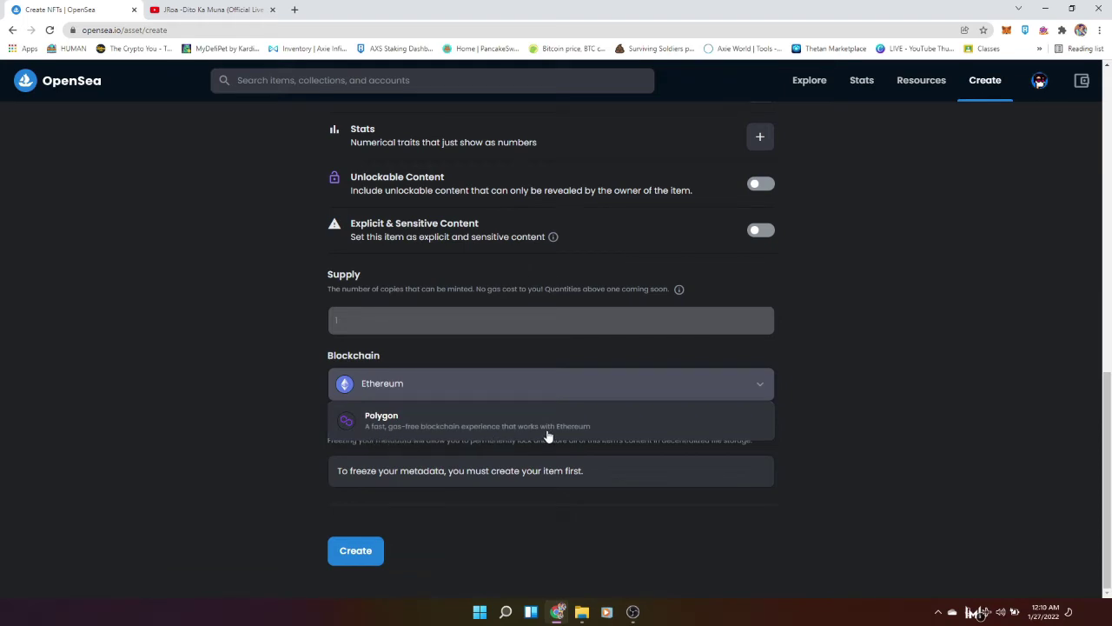
click(692, 429)
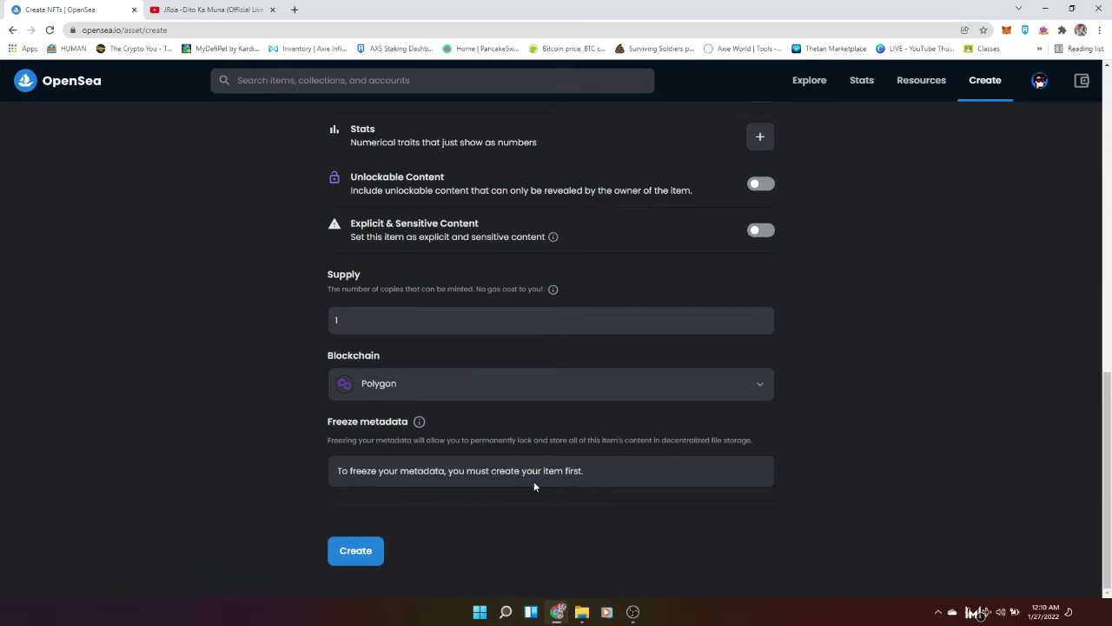
click(368, 549)
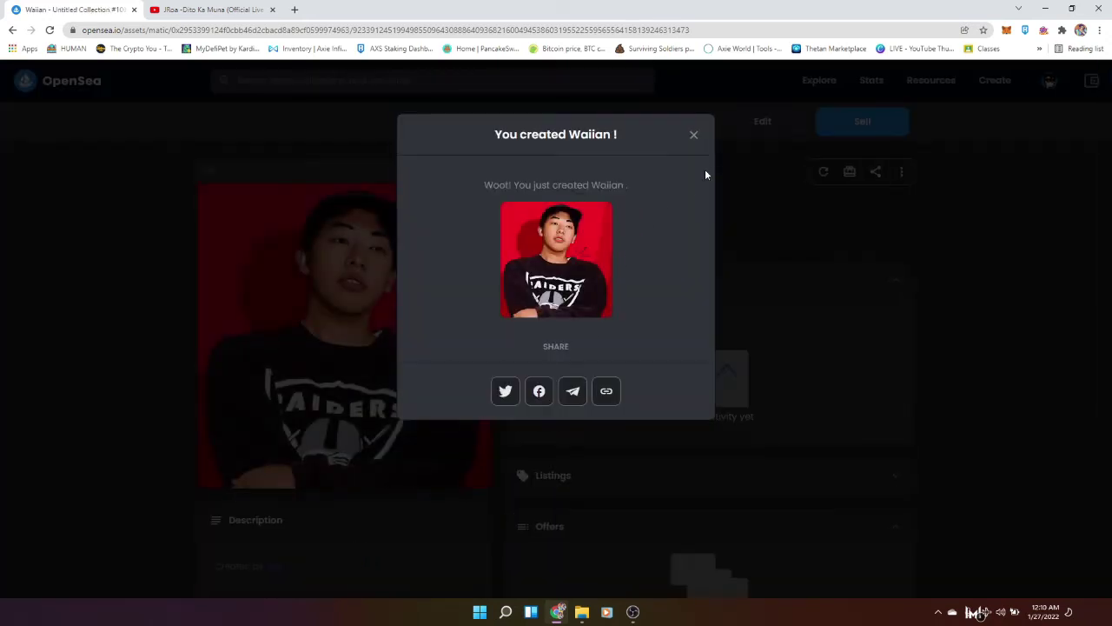
- Dismiss the creation notice and examine the new item's page, including its price history, offers and properties
click(692, 137)
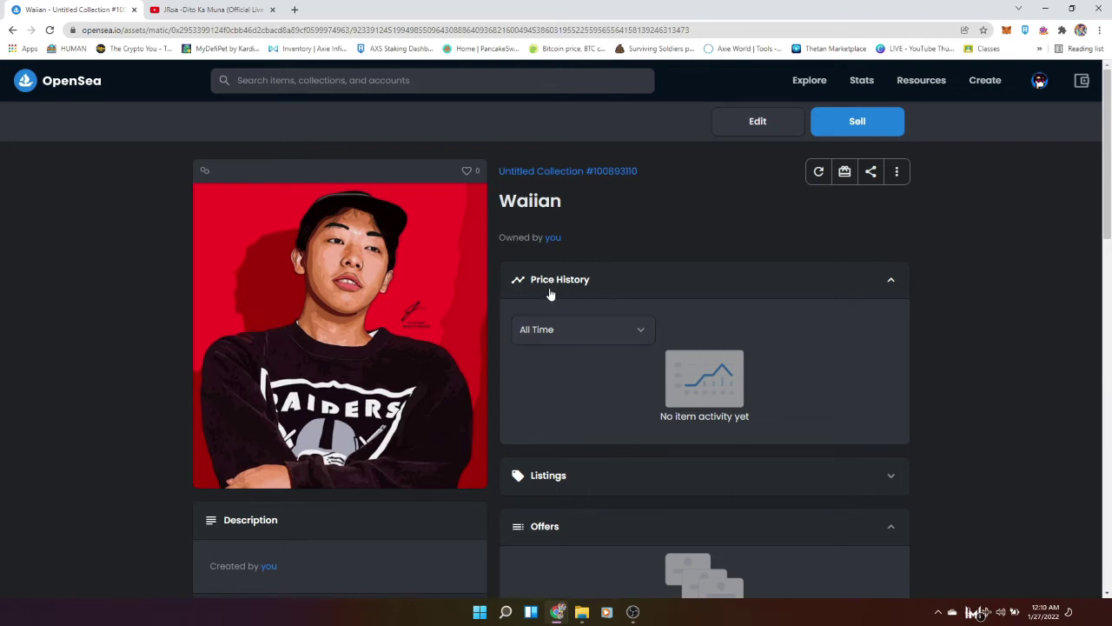
scroll(561, 299, down, 2)
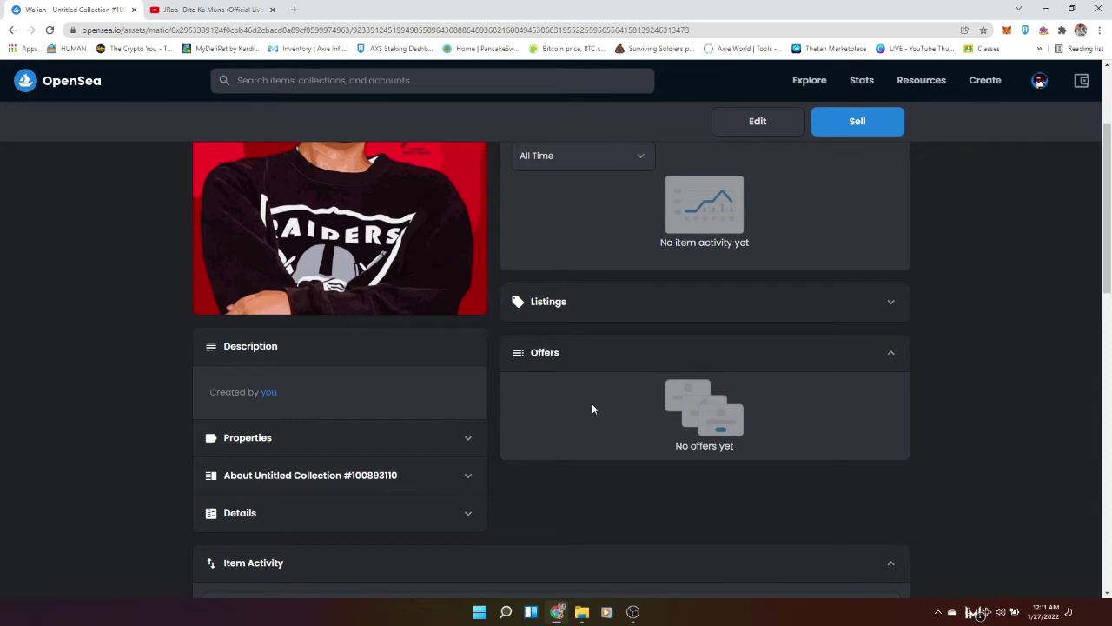
scroll(412, 353, down, 2)
click(398, 276)
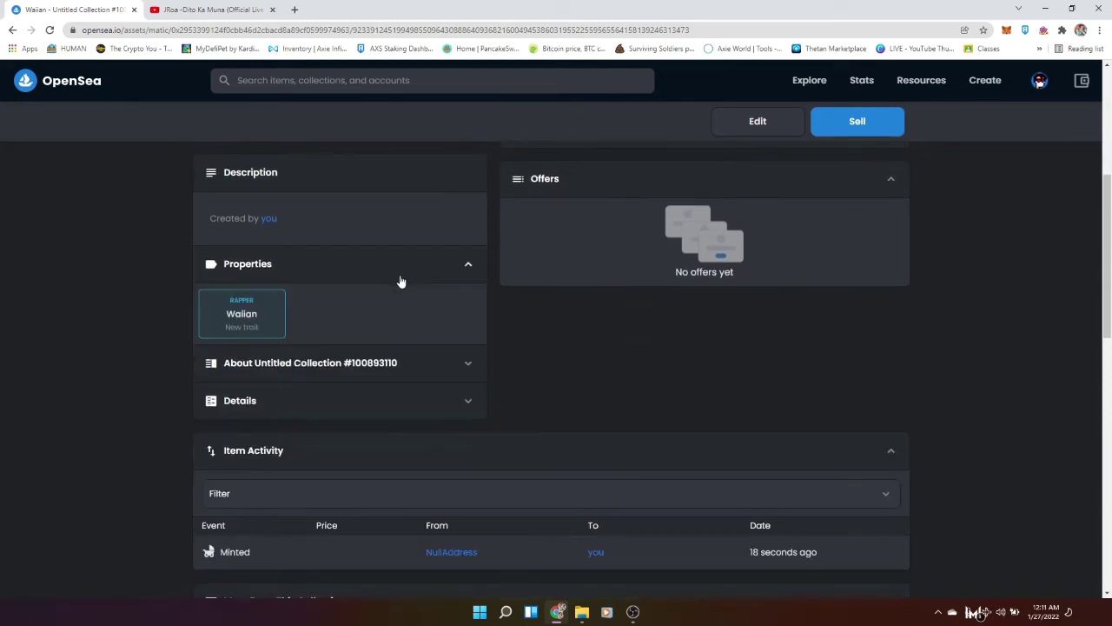
scroll(300, 344, up, 1)
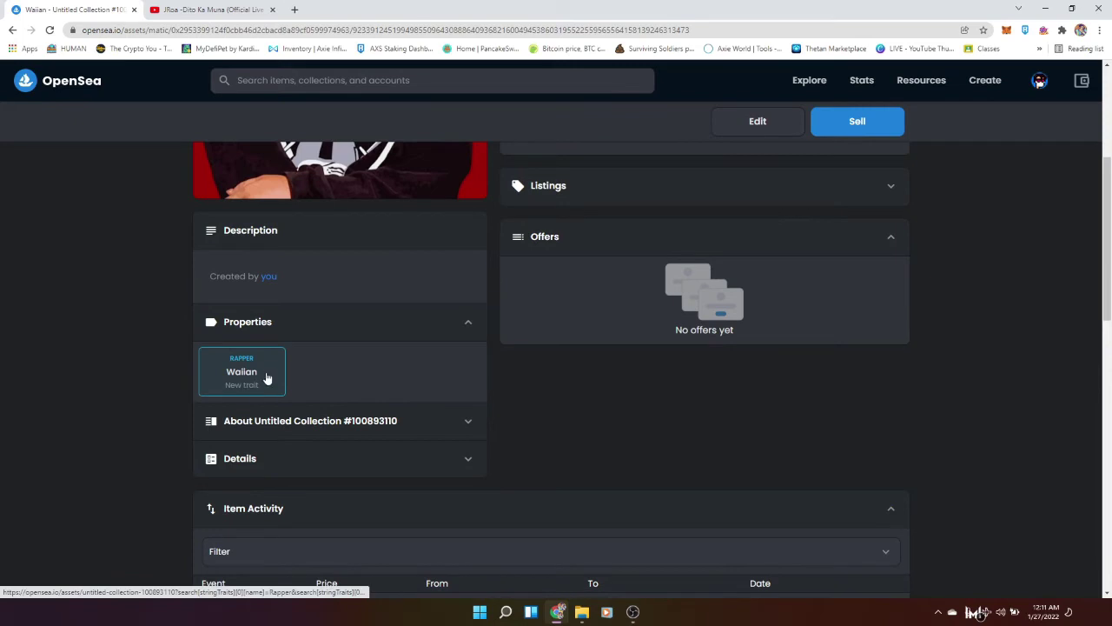
click(425, 321)
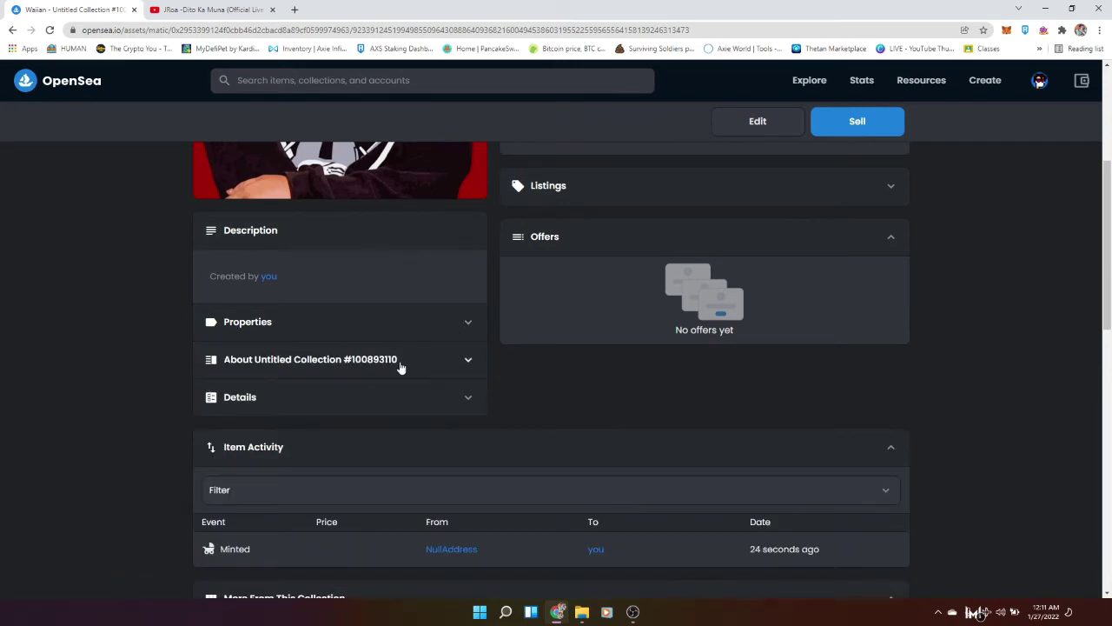
- Examine the Waiian item's activity history and the other items from its collection
scroll(423, 381, down, 1)
scroll(425, 384, down, 1)
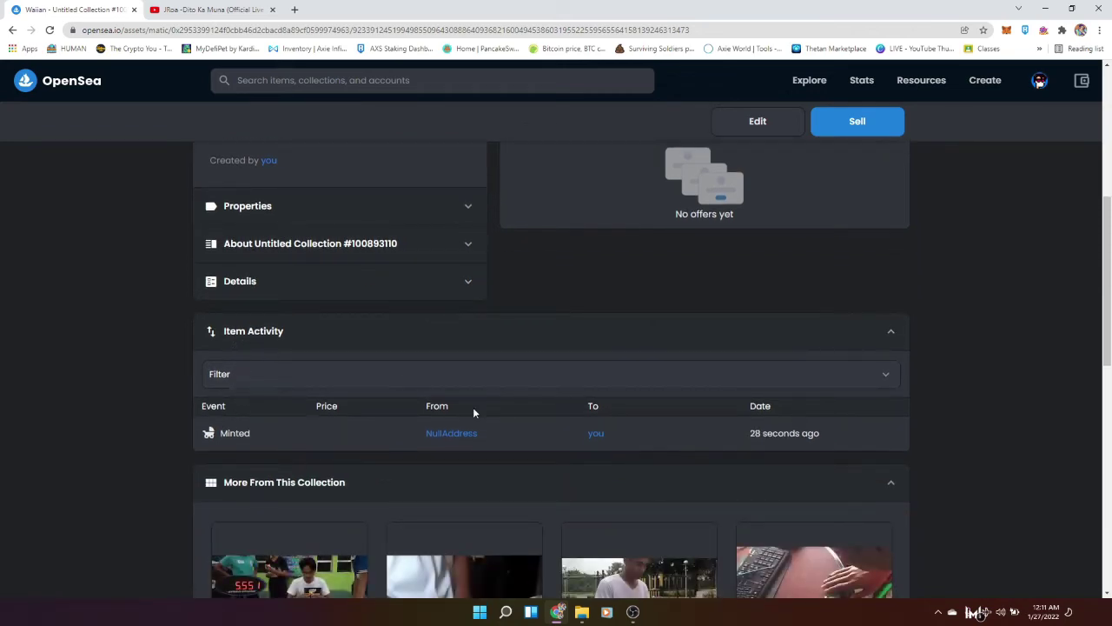
scroll(473, 409, down, 3)
scroll(402, 394, up, 10)
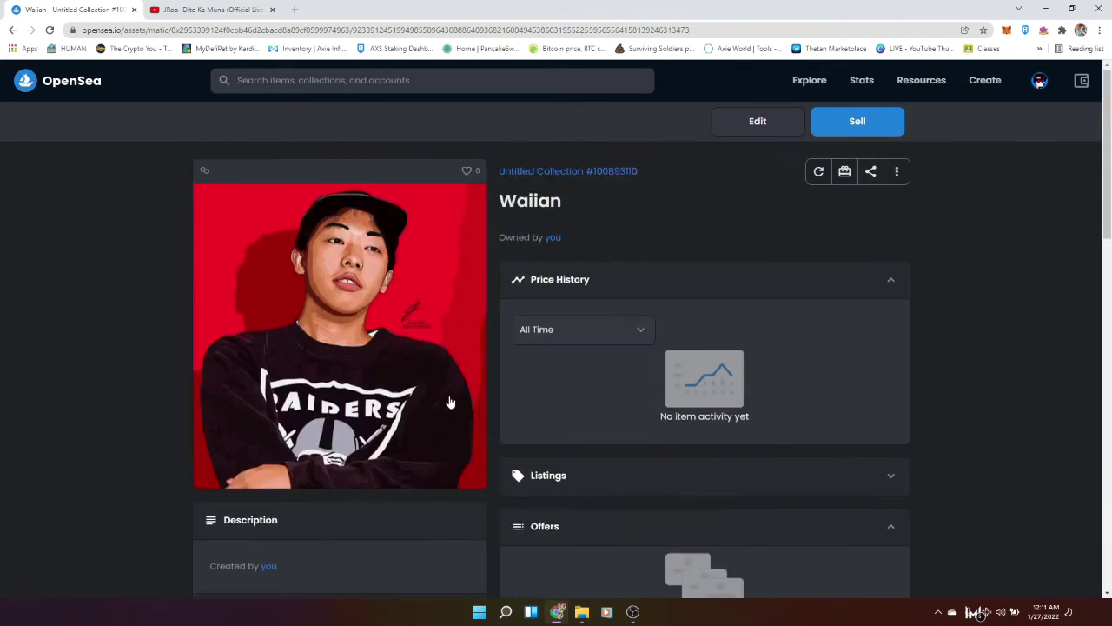
- Start listing the Waiian item for sale and set its price to 0.007 ETH
click(872, 136)
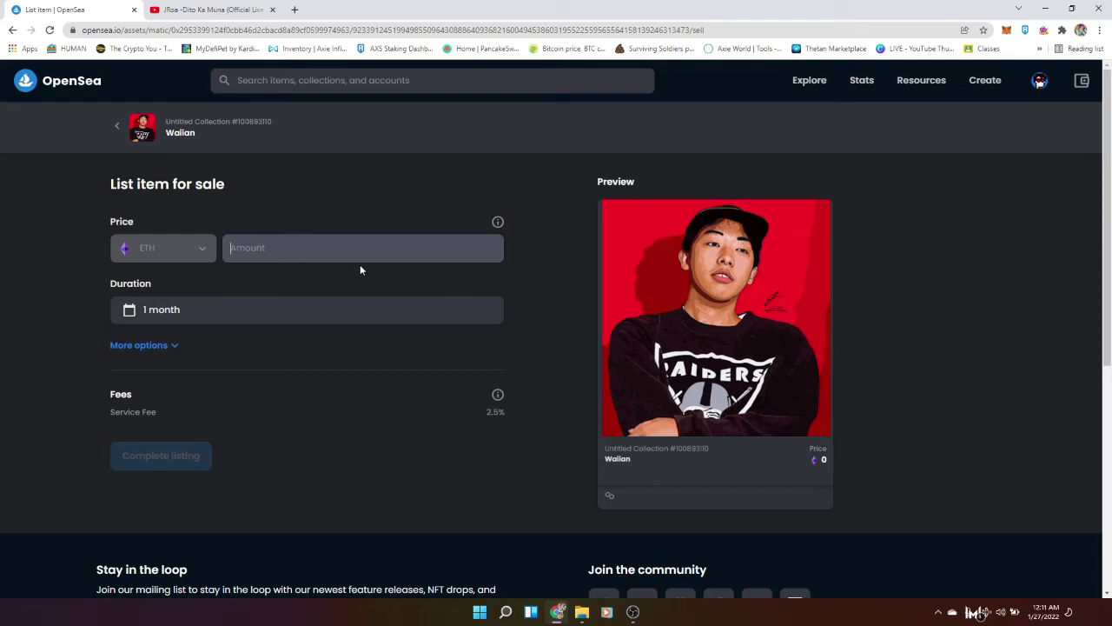
text(0.001)
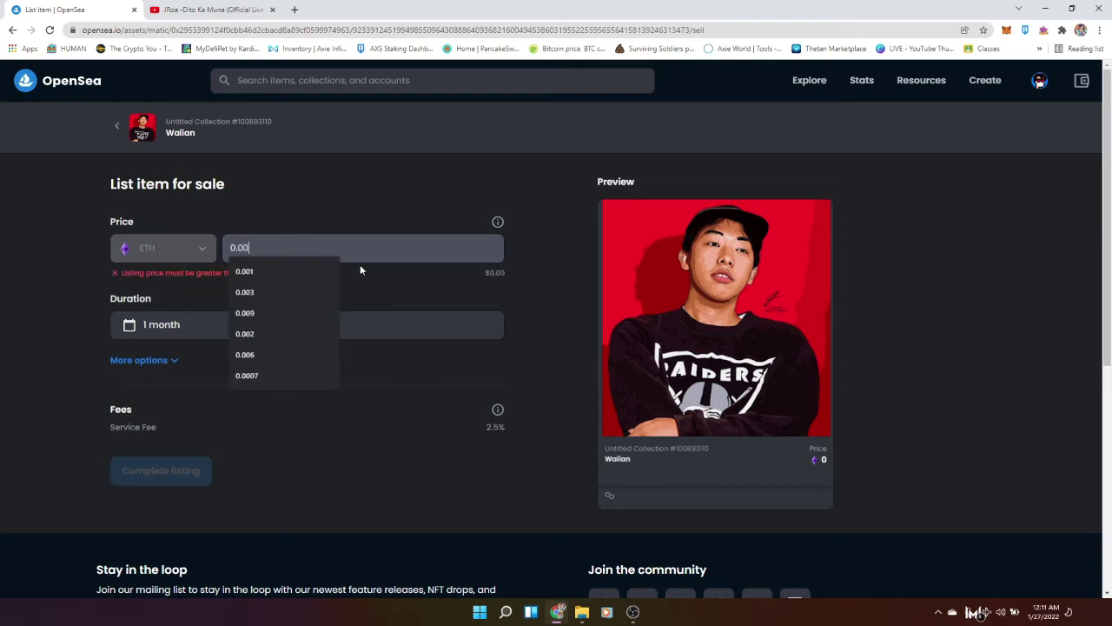
key(BackSpace)
text(9)
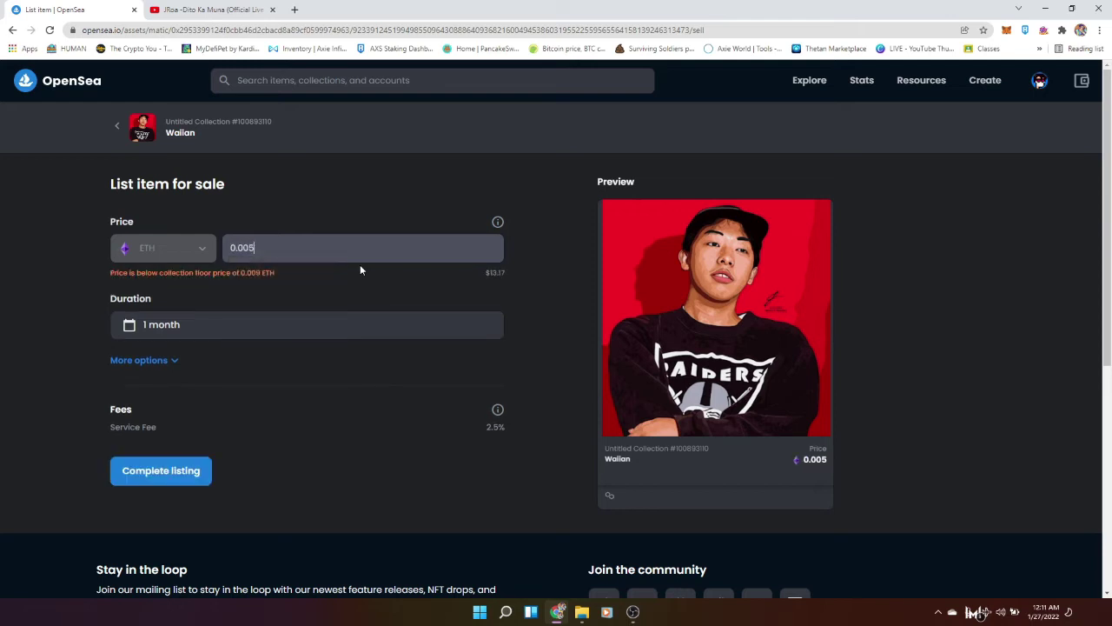
key(BackSpace)
text(7)
- View the date range choices for the listing's duration and close them without picking another one
click(326, 333)
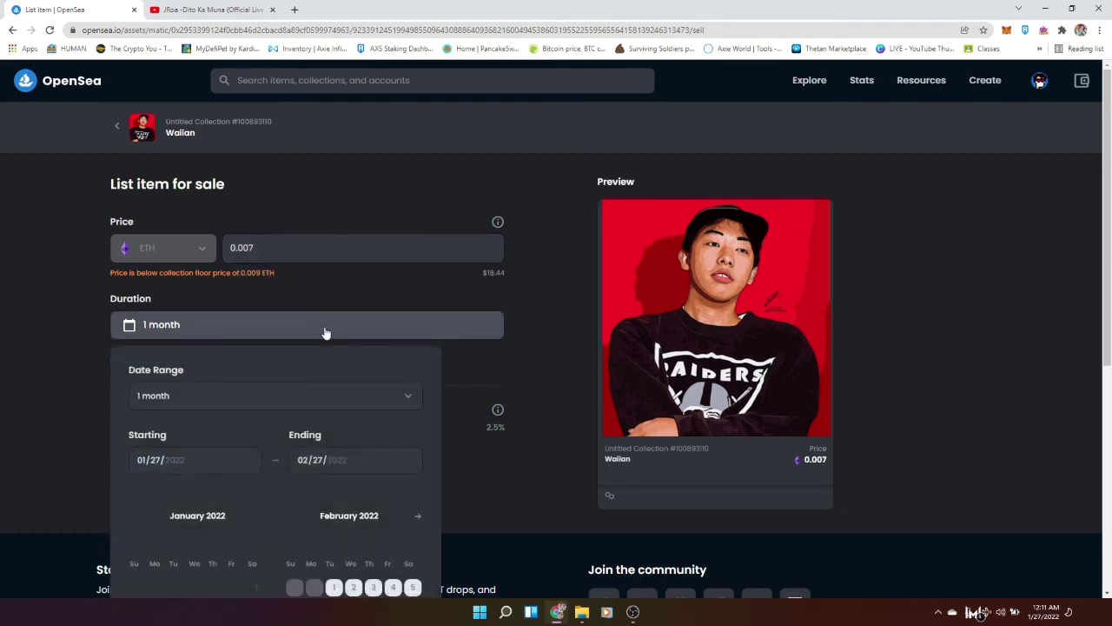
click(244, 396)
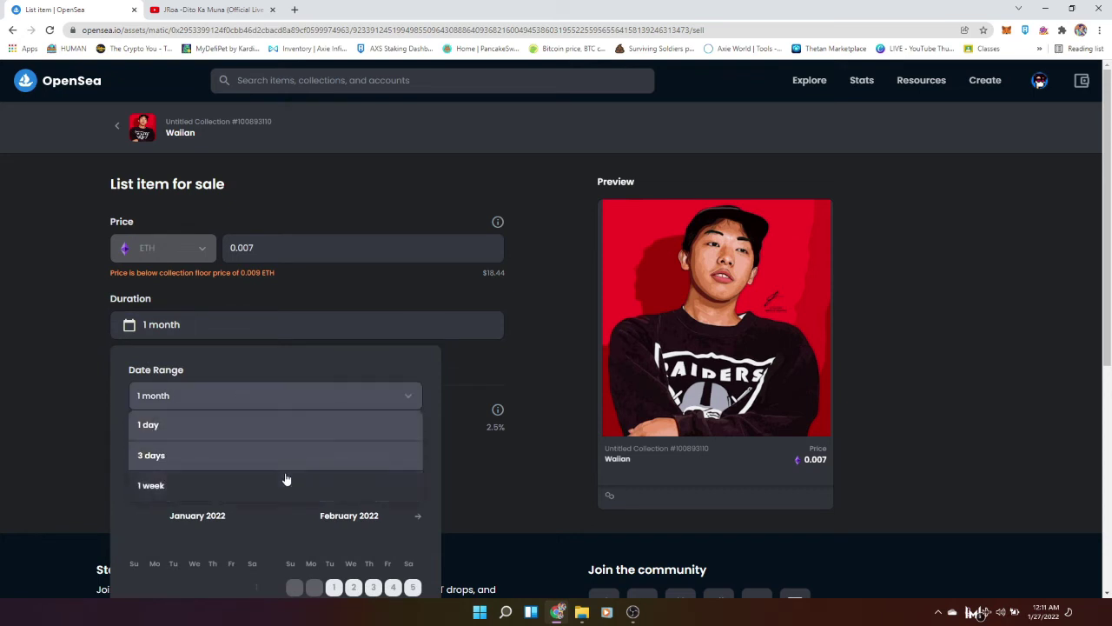
click(18, 466)
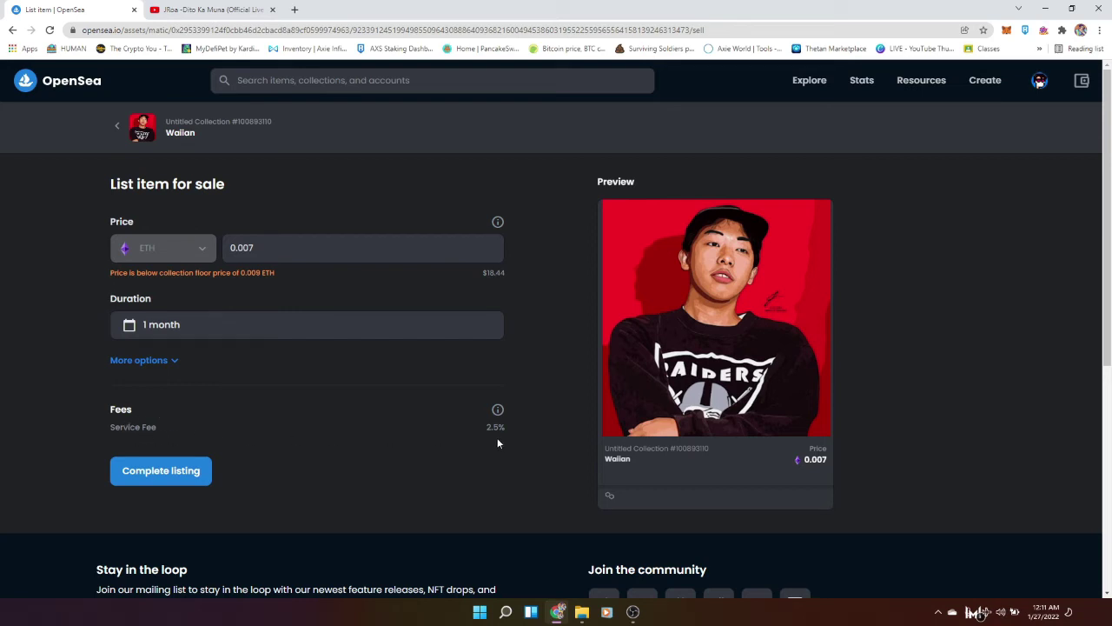
- Complete the listing, sign the wallet's signature request, and close the listing dialog
click(181, 483)
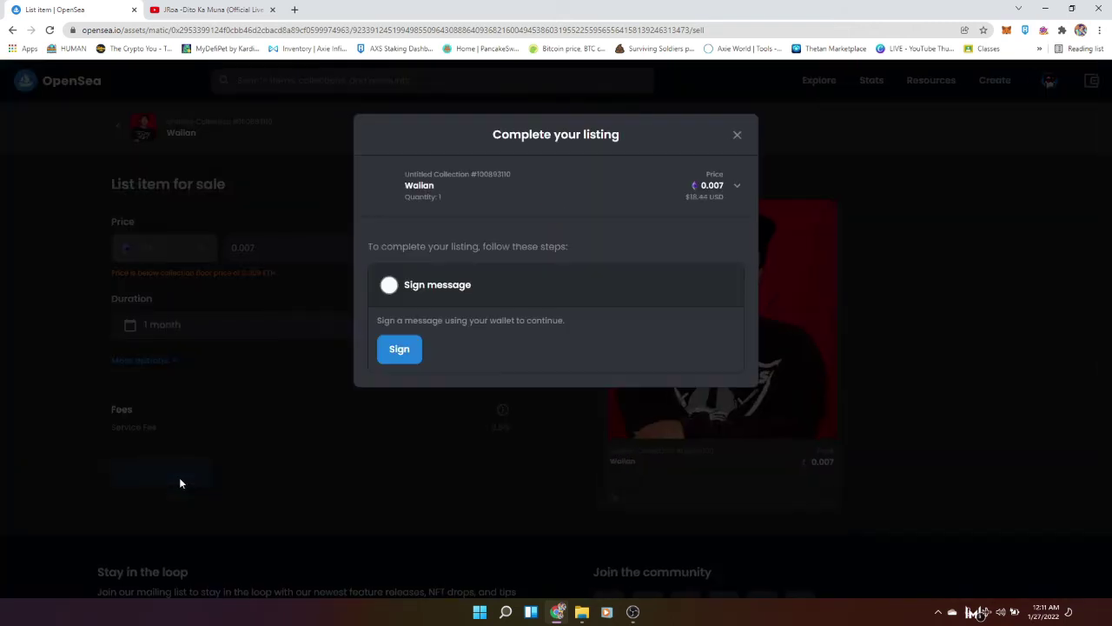
click(398, 350)
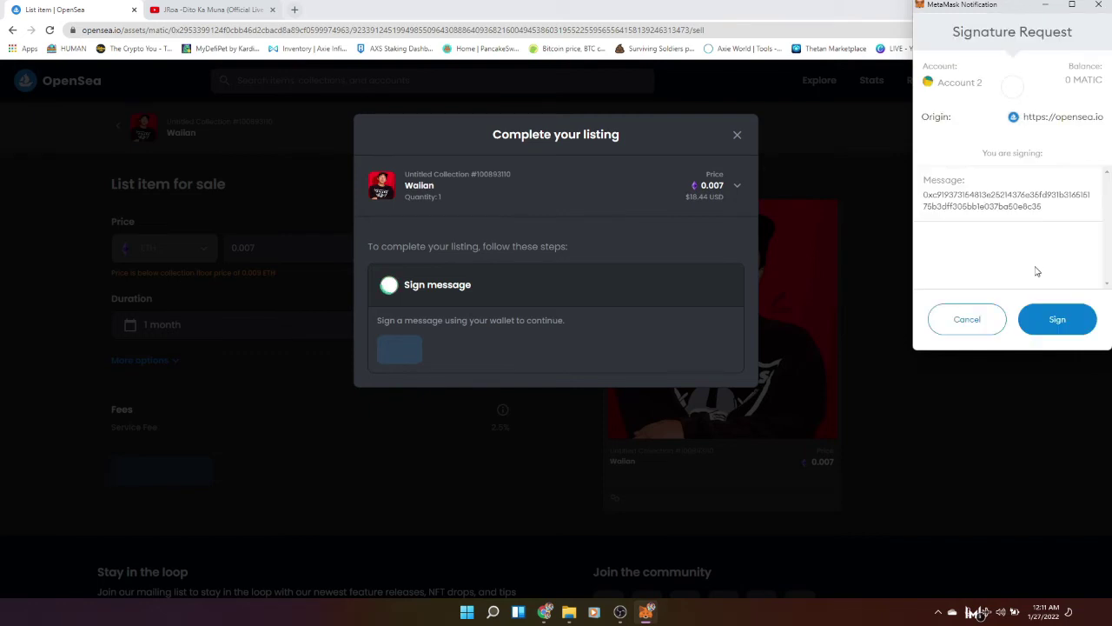
click(1060, 320)
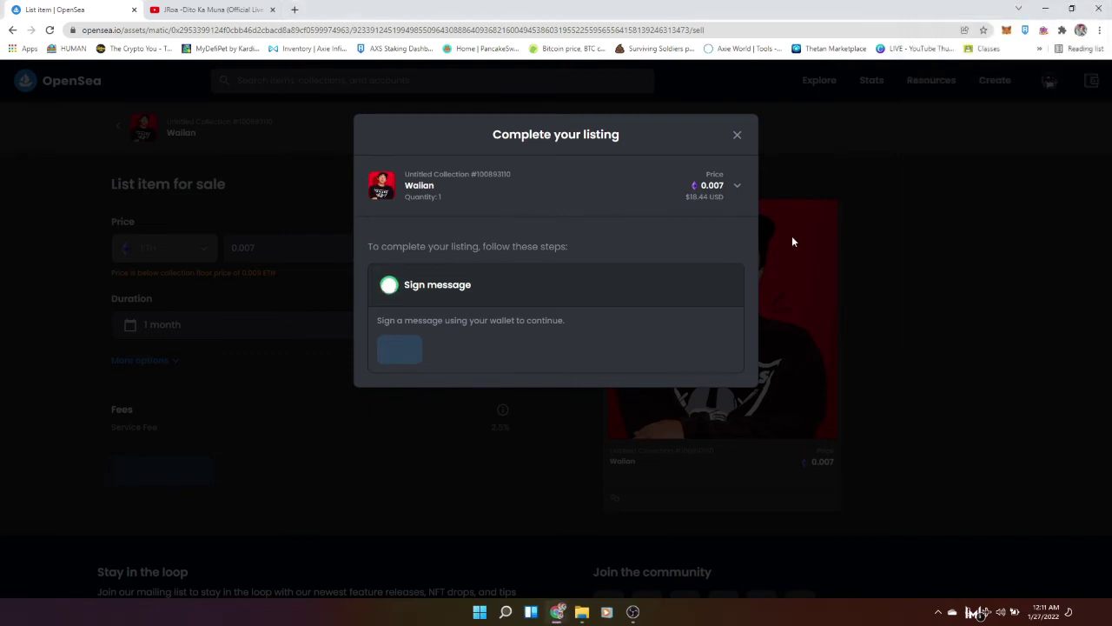
click(738, 136)
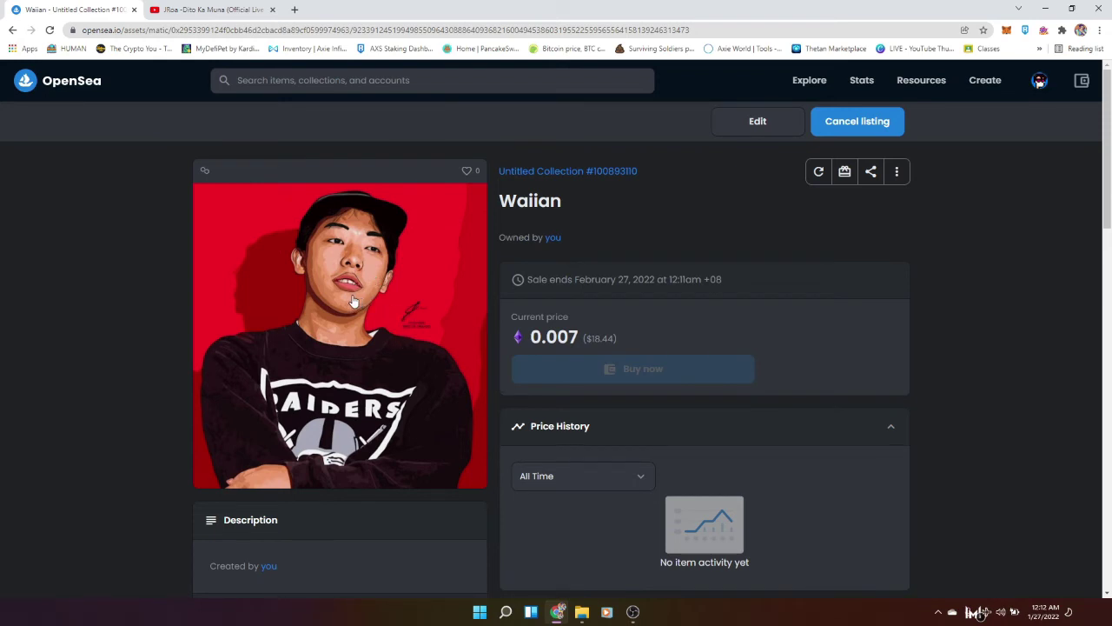
- Review the listed item's sale details and view its artwork enlarged, closing the enlarged image each time
scroll(322, 289, down, 2)
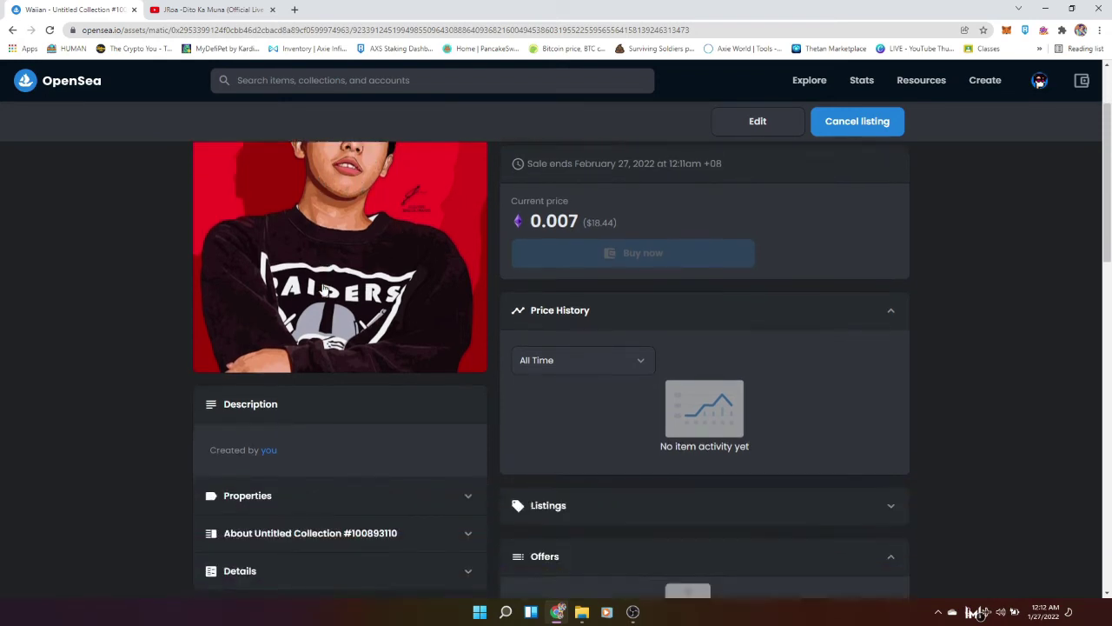
scroll(437, 266, up, 2)
click(331, 347)
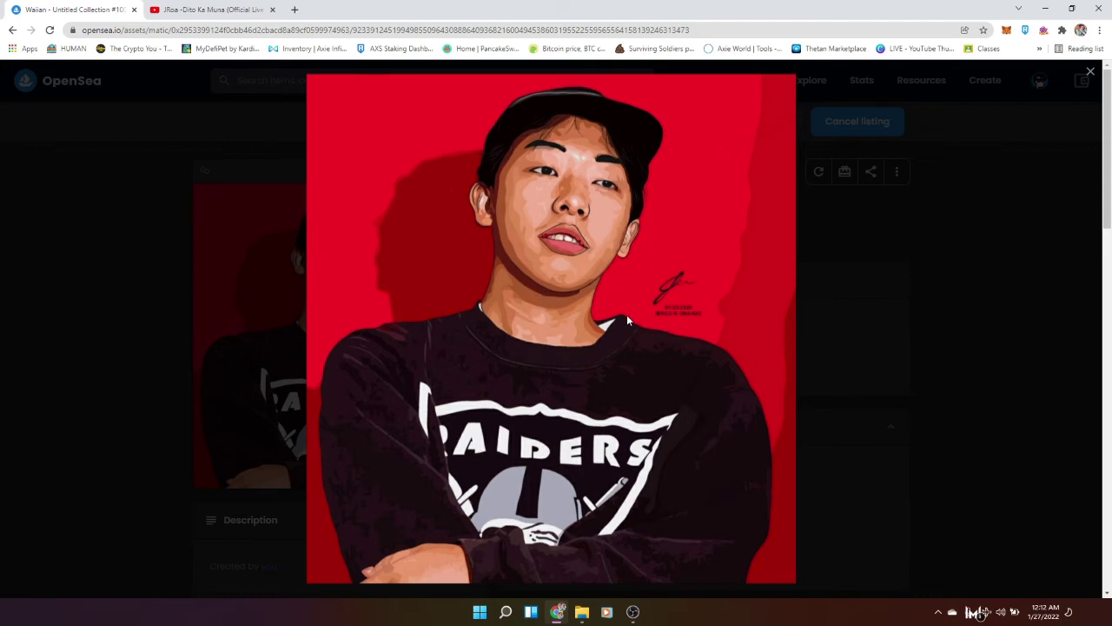
click(48, 353)
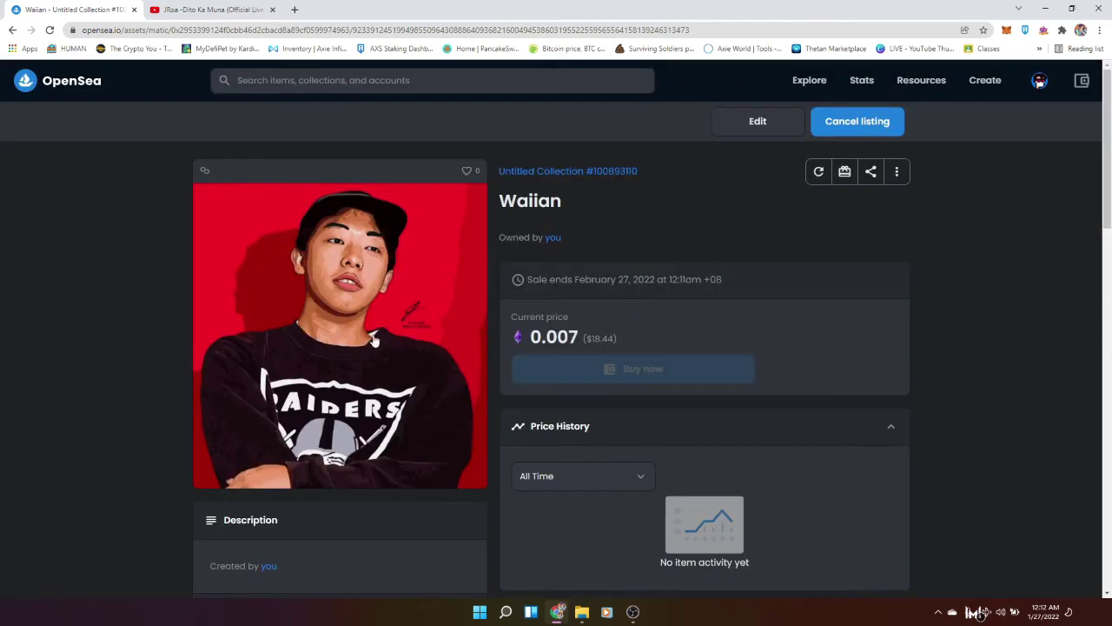
click(434, 318)
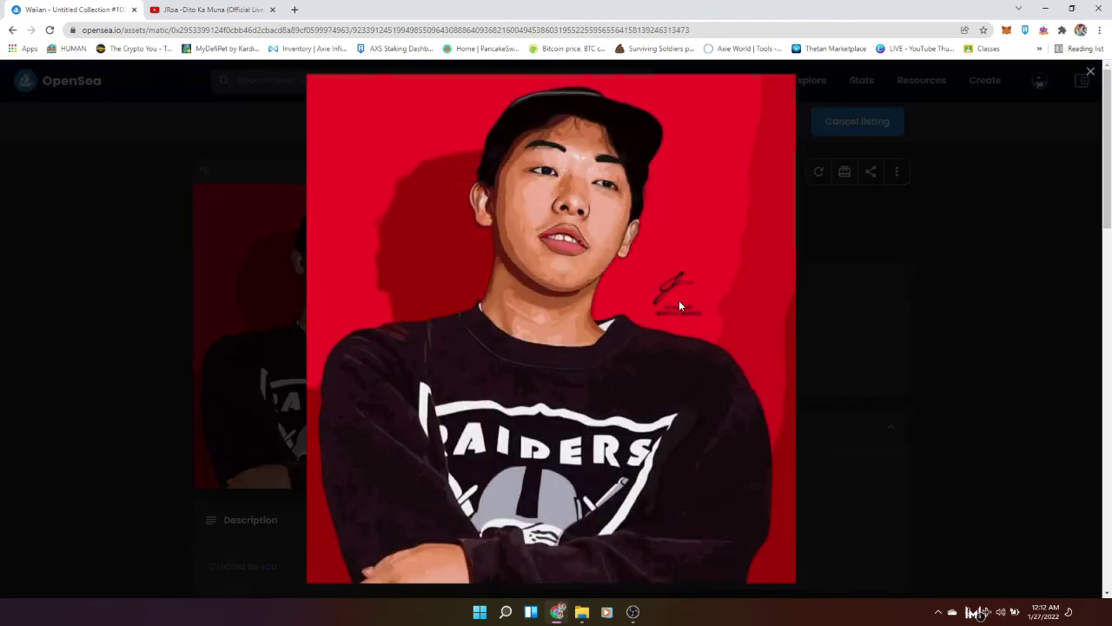
click(108, 302)
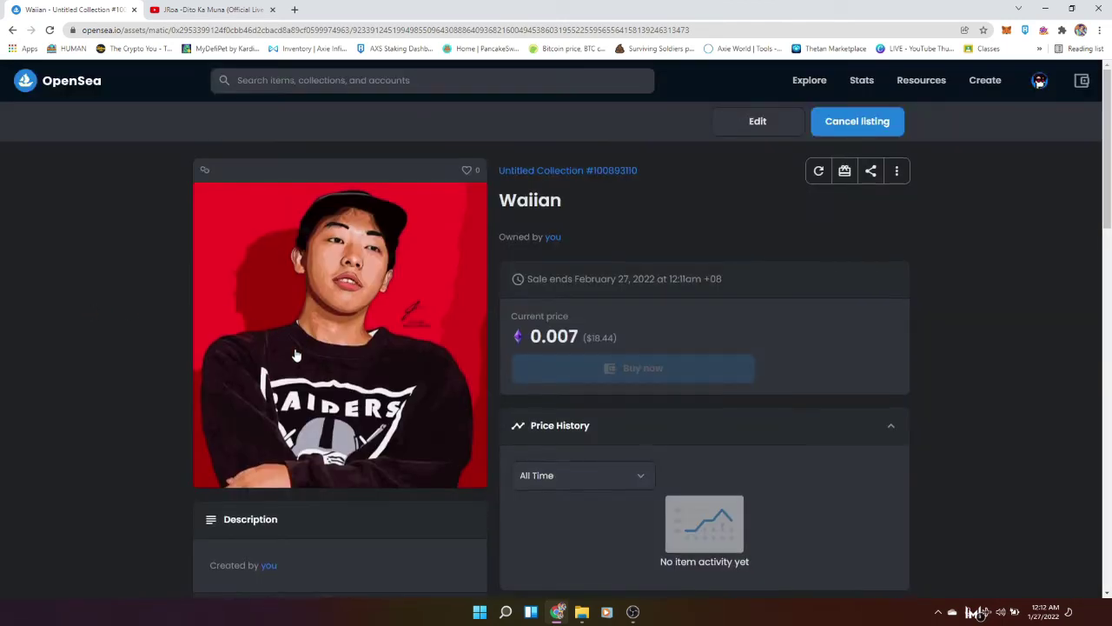
- Examine the item's properties and activity, and collapse and re-expand the section with more items from its collection
scroll(295, 352, down, 5)
click(333, 170)
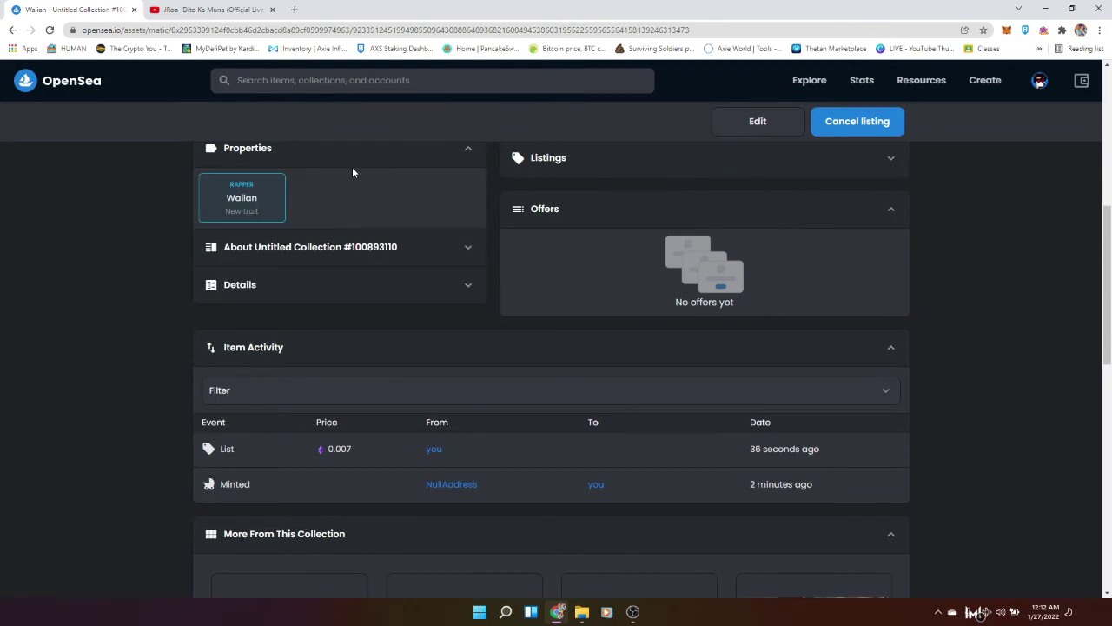
click(417, 159)
scroll(434, 296, down, 6)
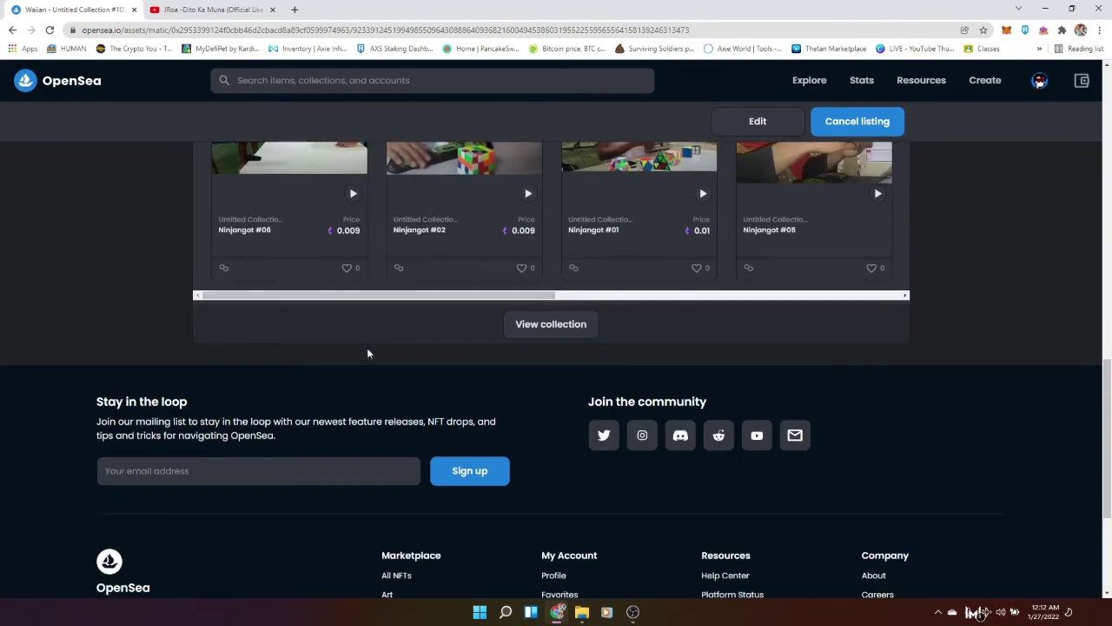
scroll(368, 353, up, 3)
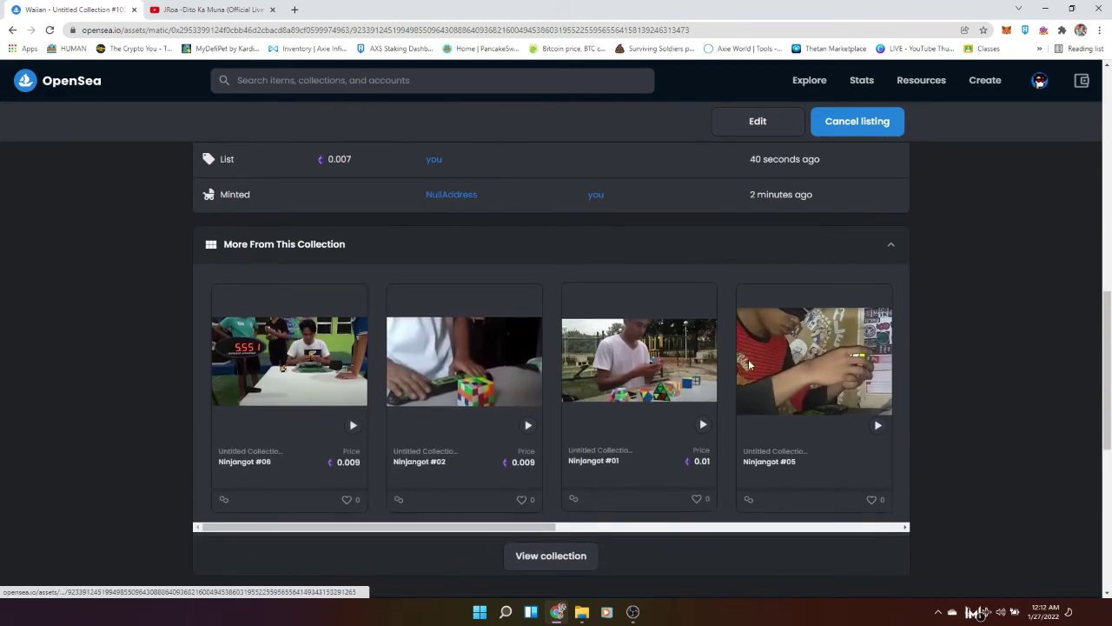
click(317, 244)
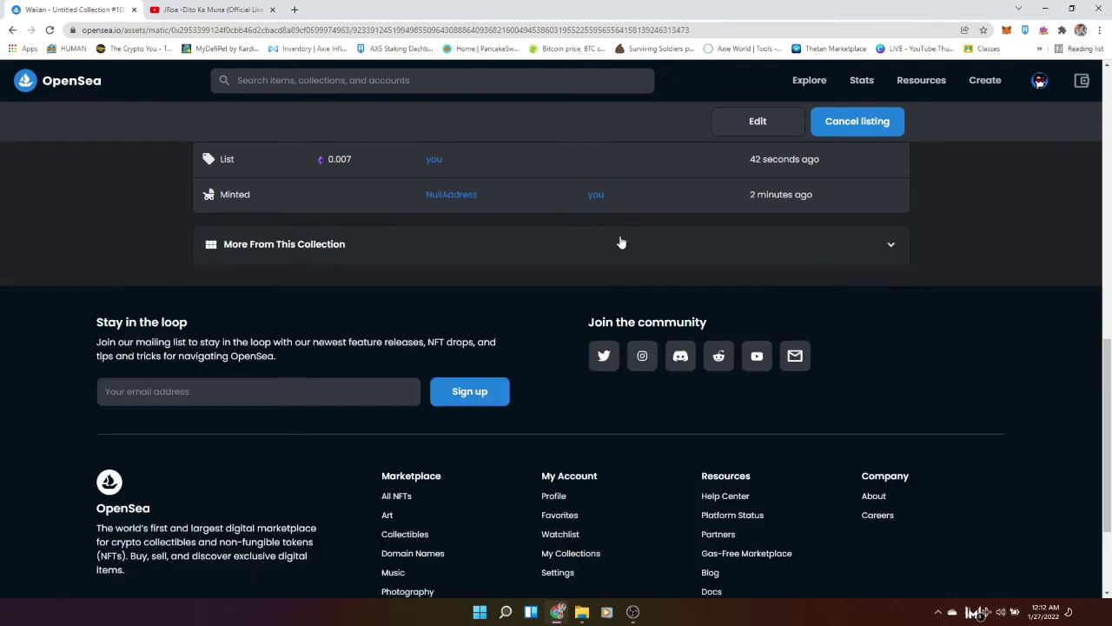
click(289, 250)
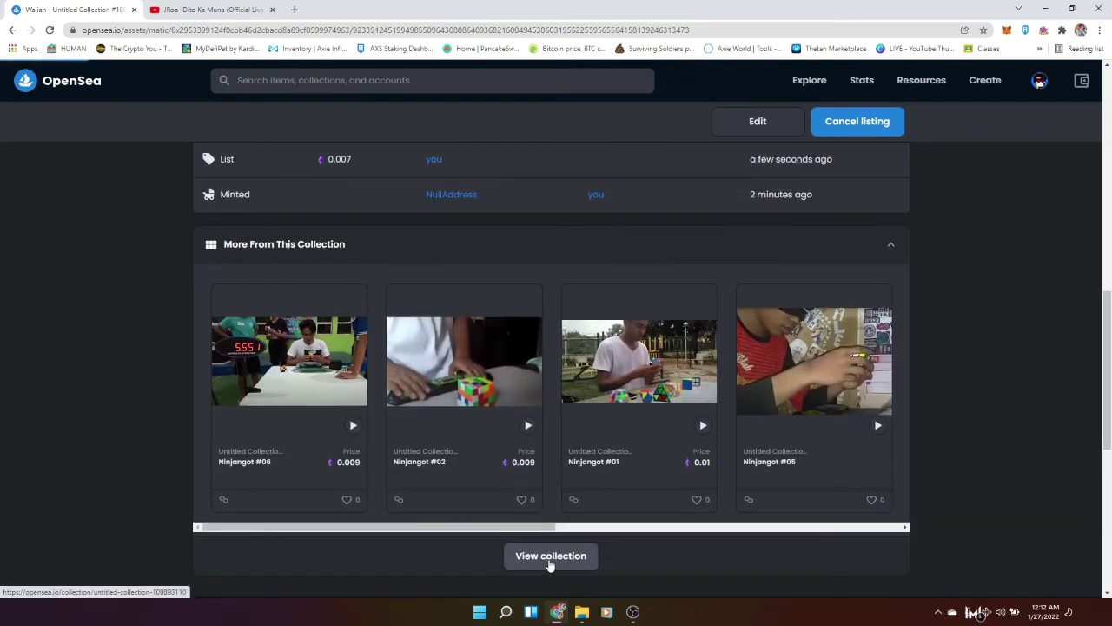
- Open the full collection containing Waiian and look through its items
click(549, 558)
scroll(474, 402, down, 3)
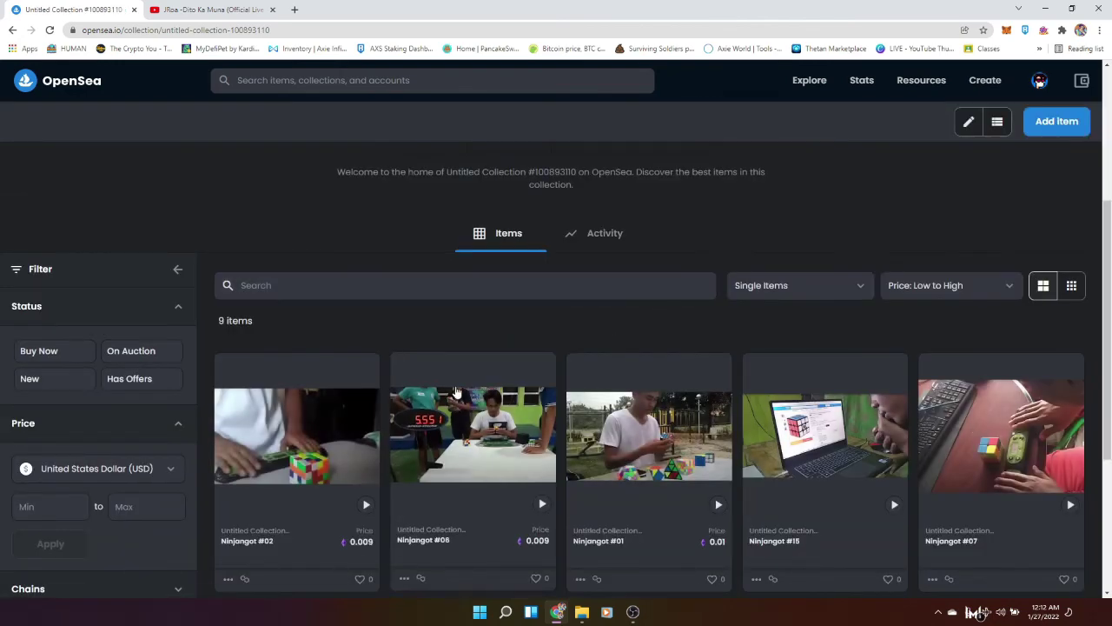
scroll(456, 393, down, 3)
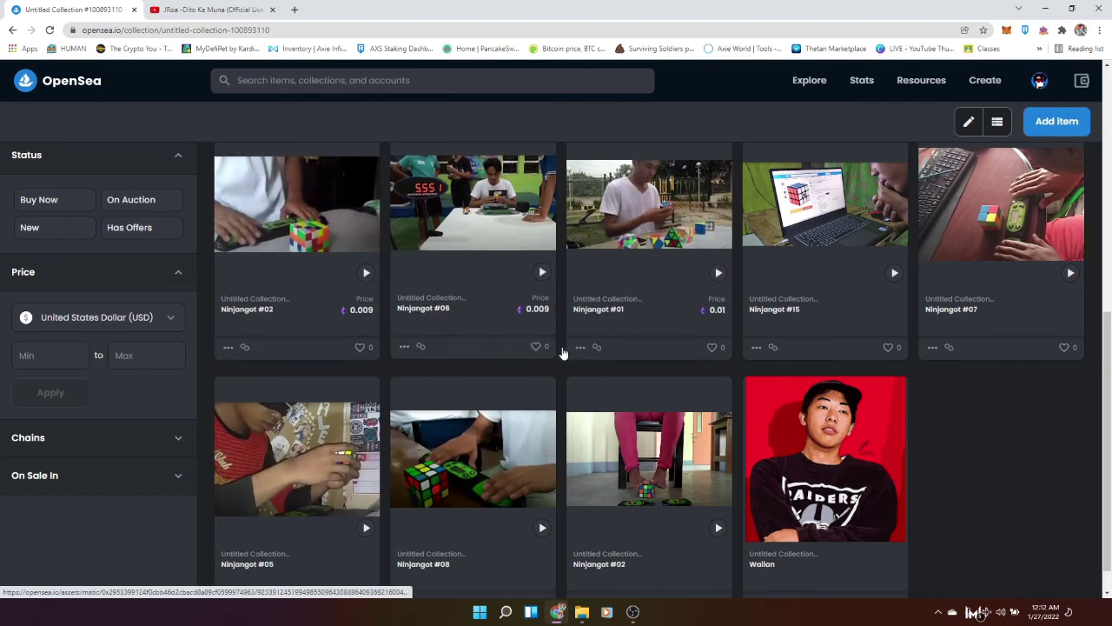
- Open the Ninjangot #02 item priced at 0.009 ETH and skip through its video to near the end
click(366, 272)
click(304, 227)
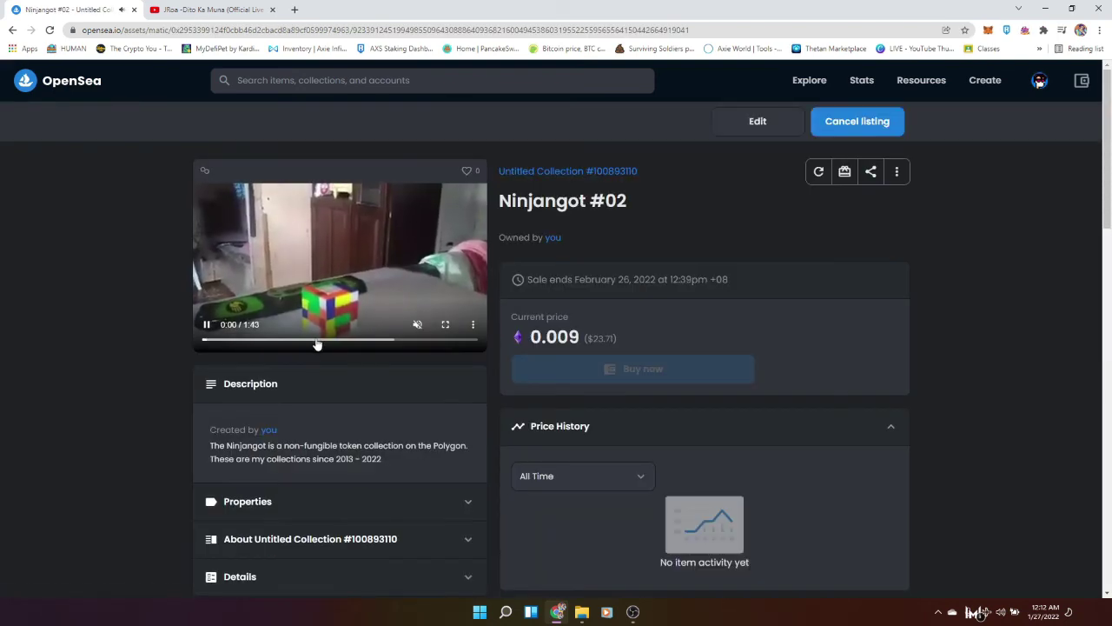
click(348, 340)
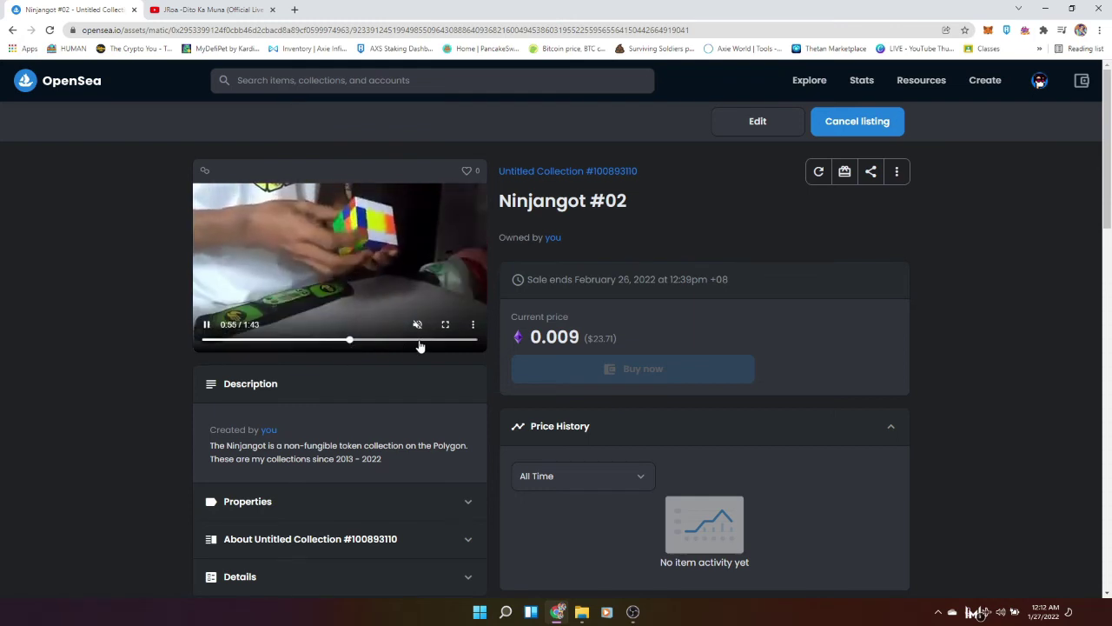
click(432, 341)
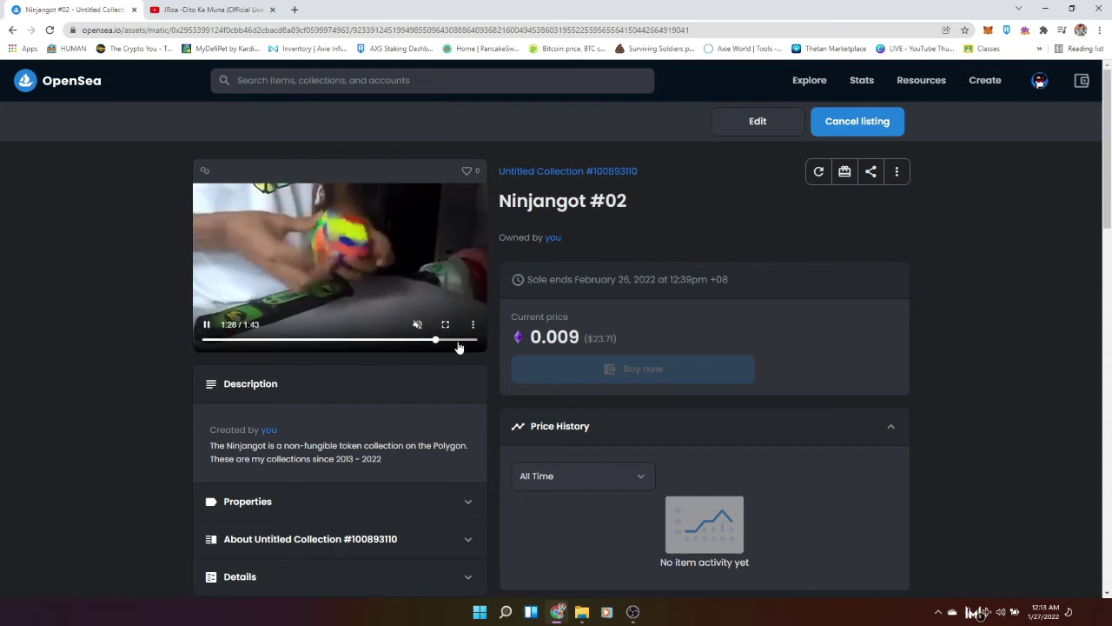
click(463, 341)
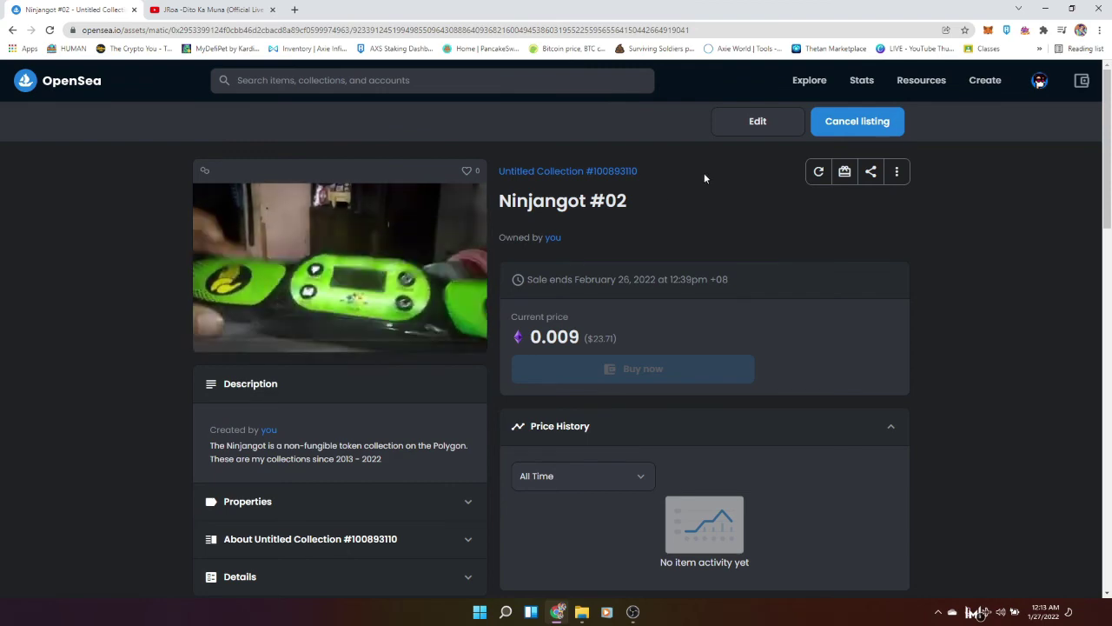
- Return to the collection and open the Ninjangot #07 item page
click(13, 31)
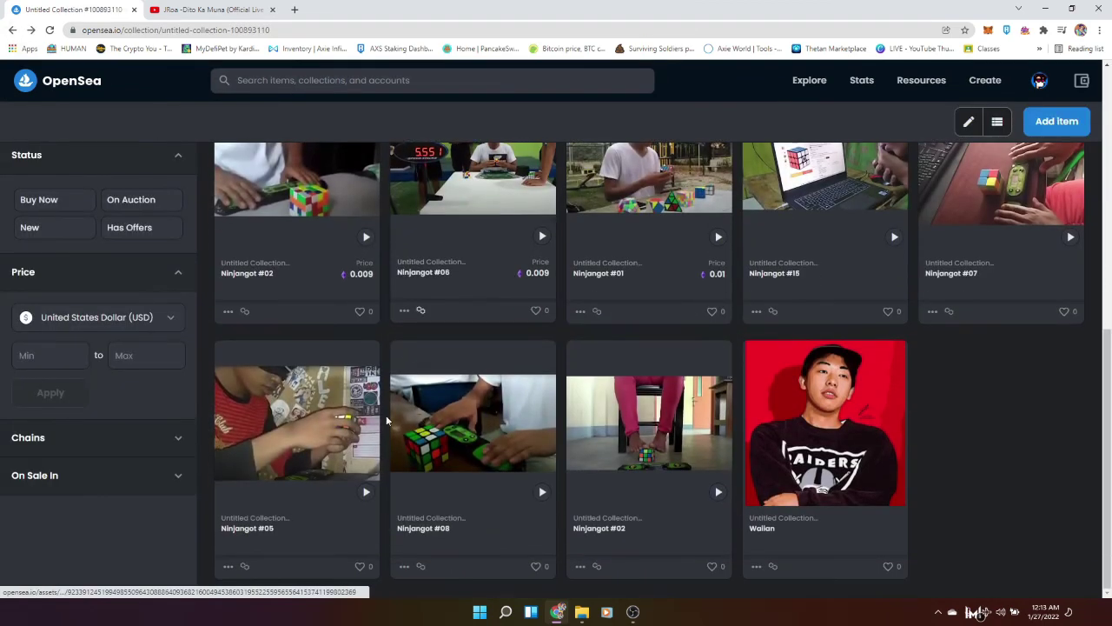
scroll(853, 323, up, 2)
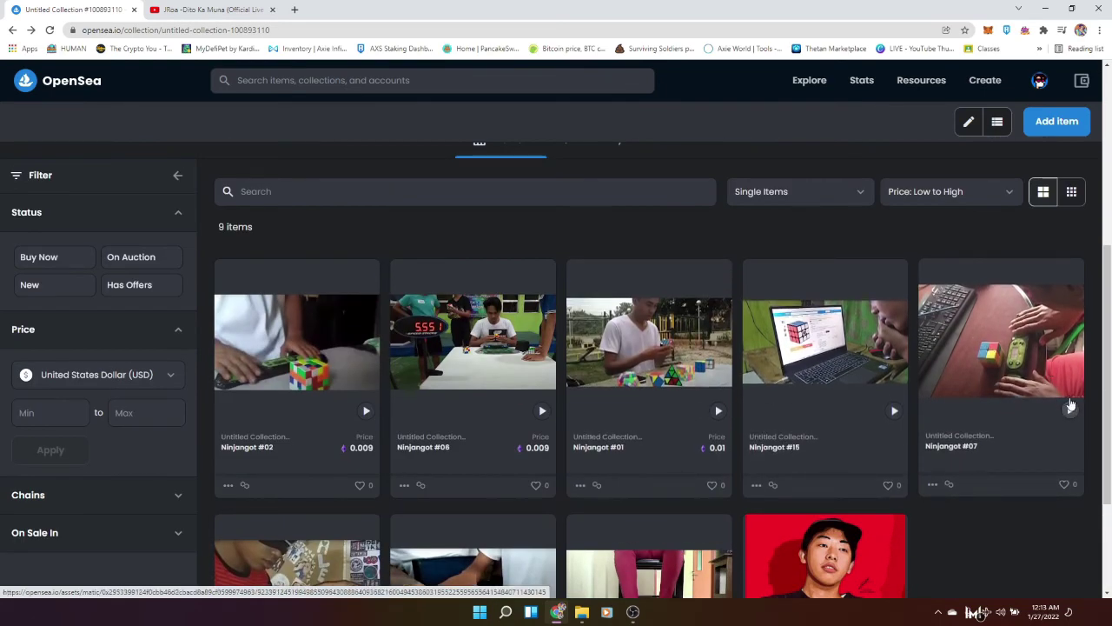
click(1061, 369)
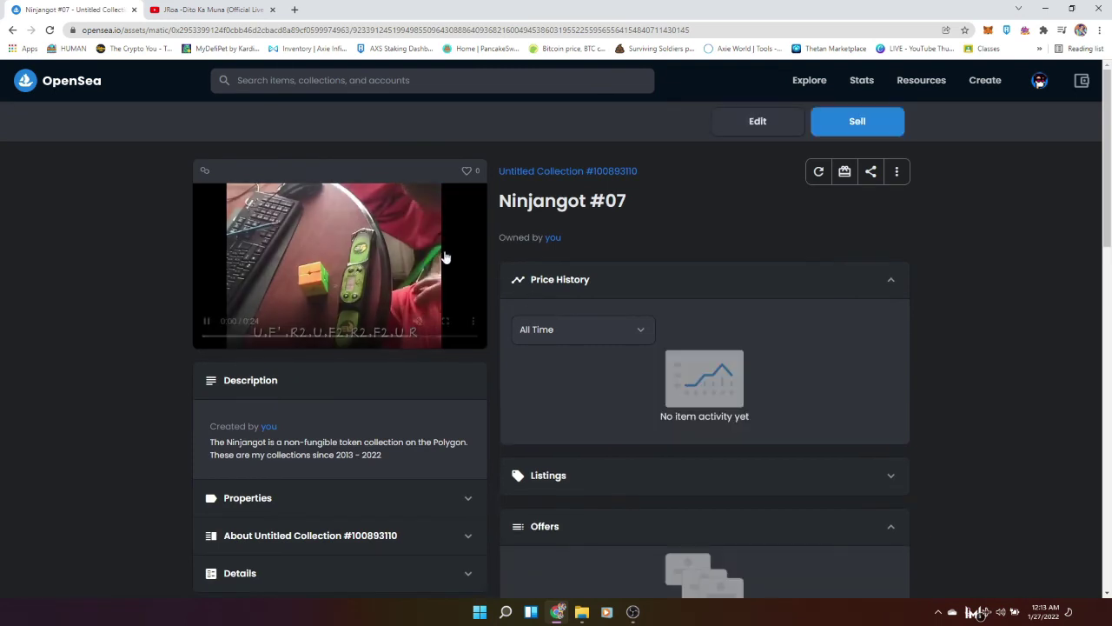